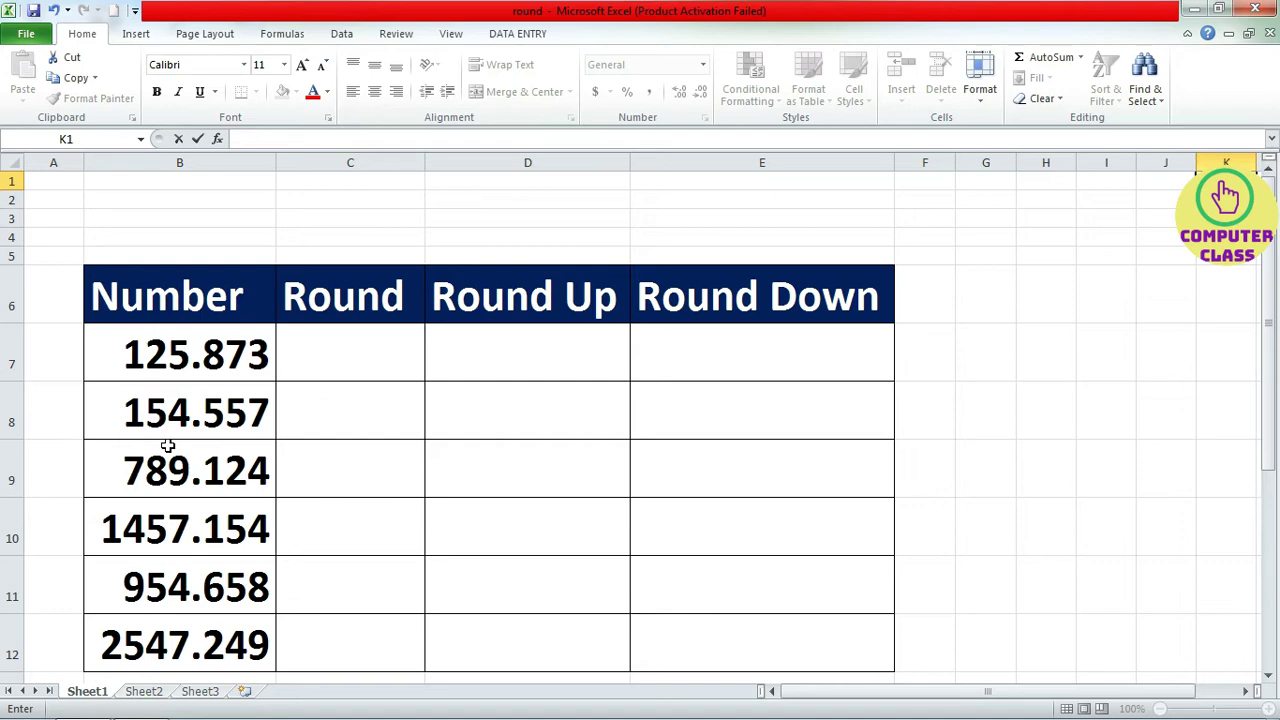
Step: Set cell H7's font size to 36 points
click(183, 370)
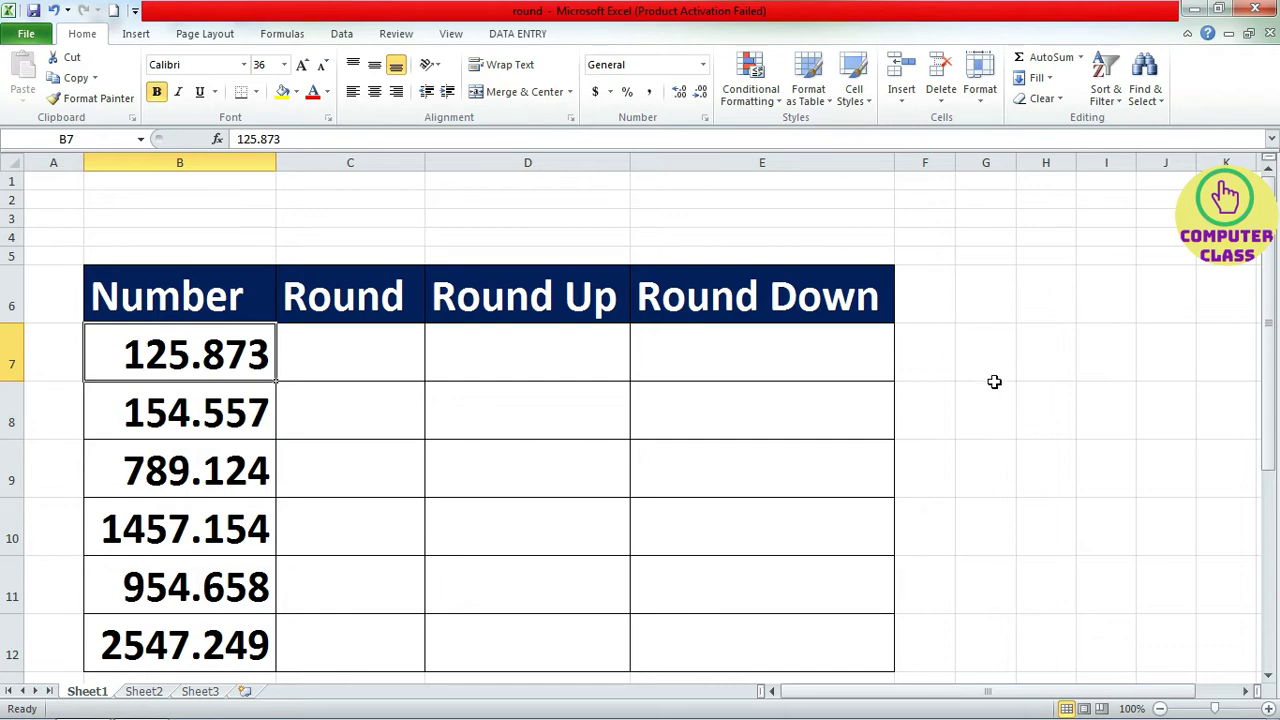
click(140, 343)
click(1040, 347)
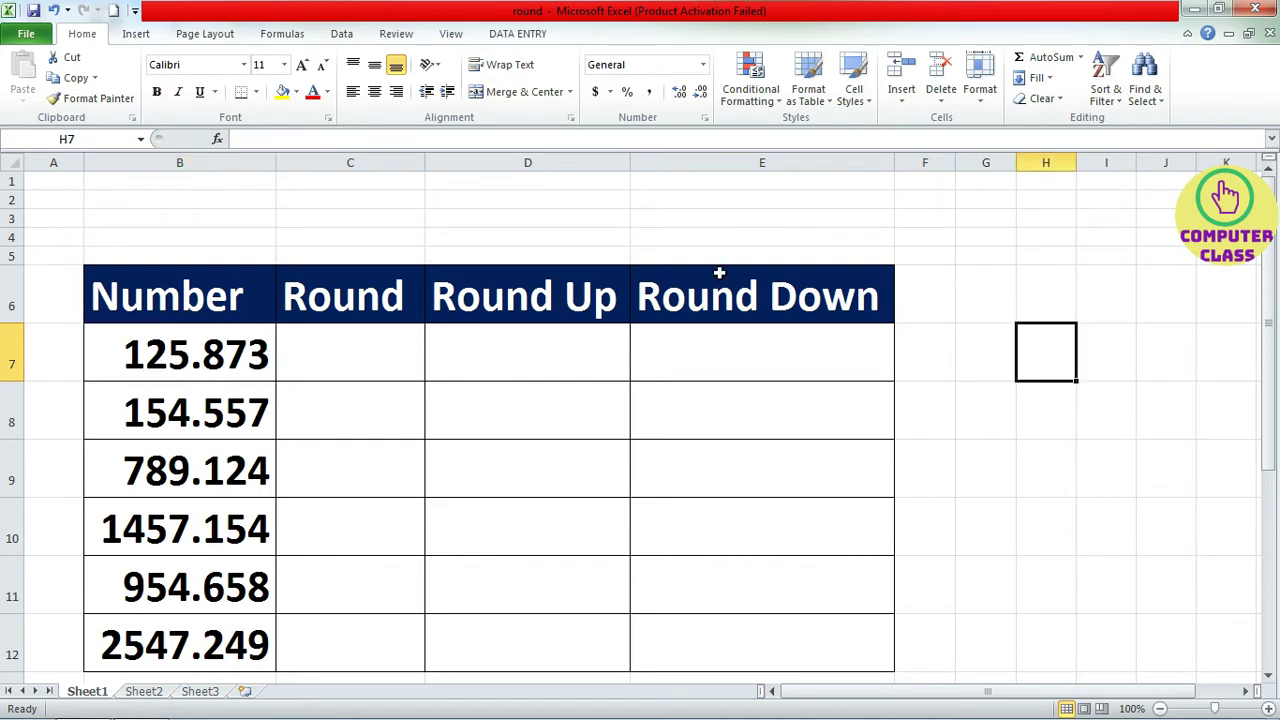
click(238, 345)
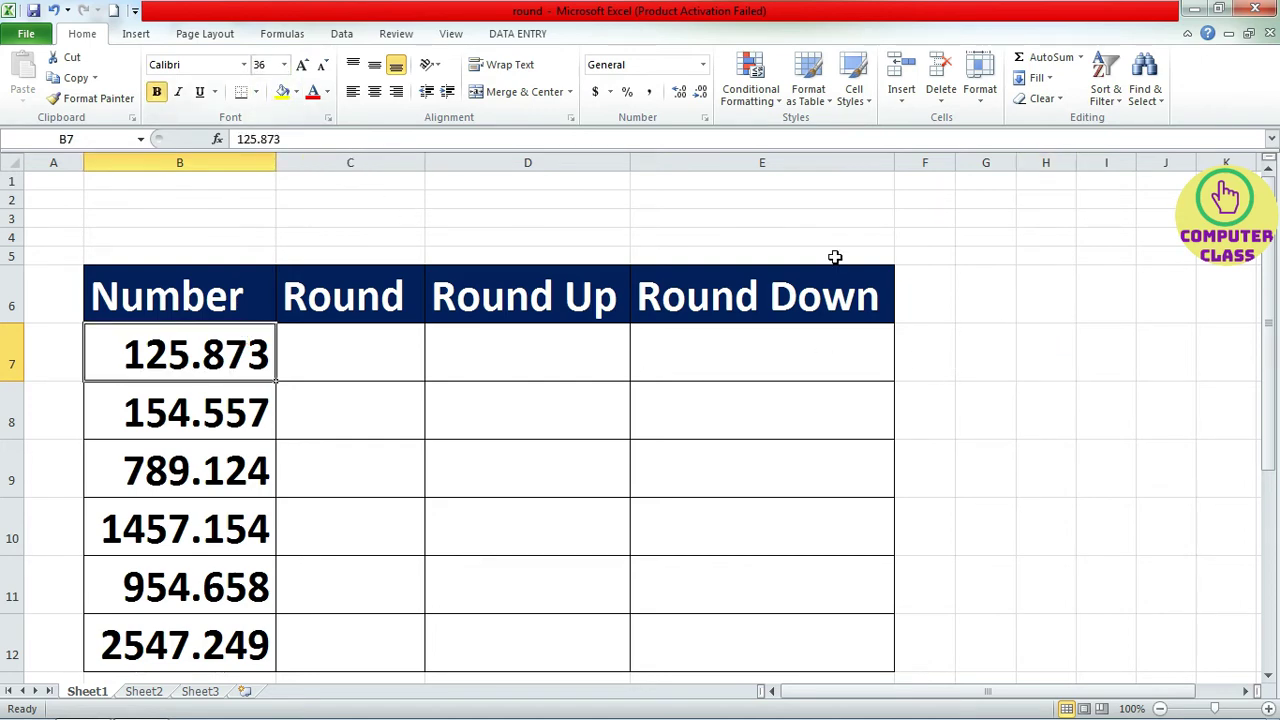
click(1054, 352)
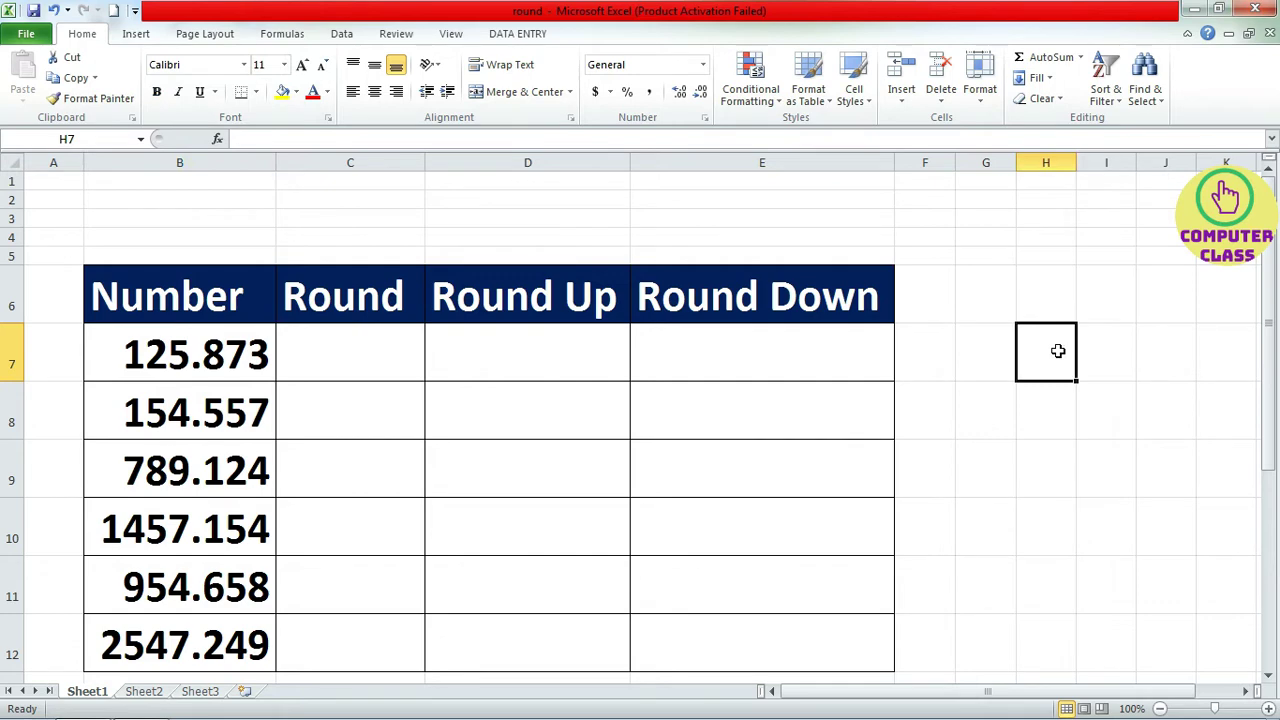
click(266, 64)
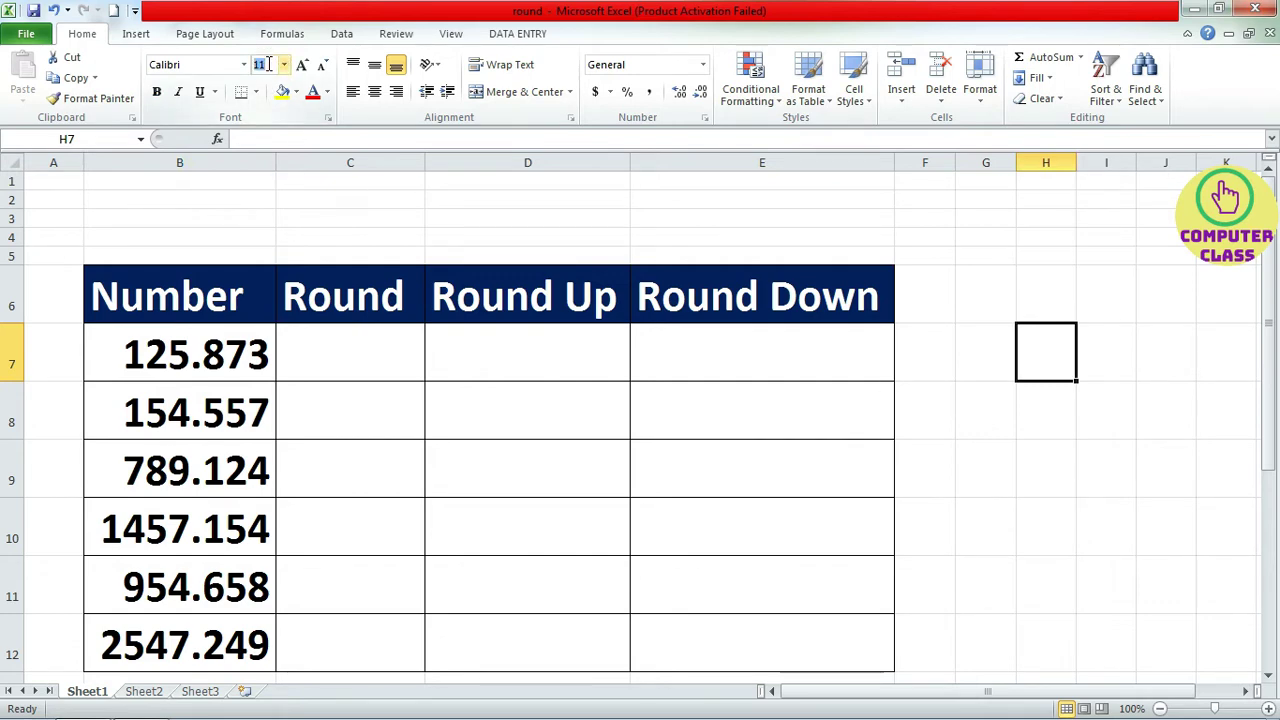
text(36)
key(Return)
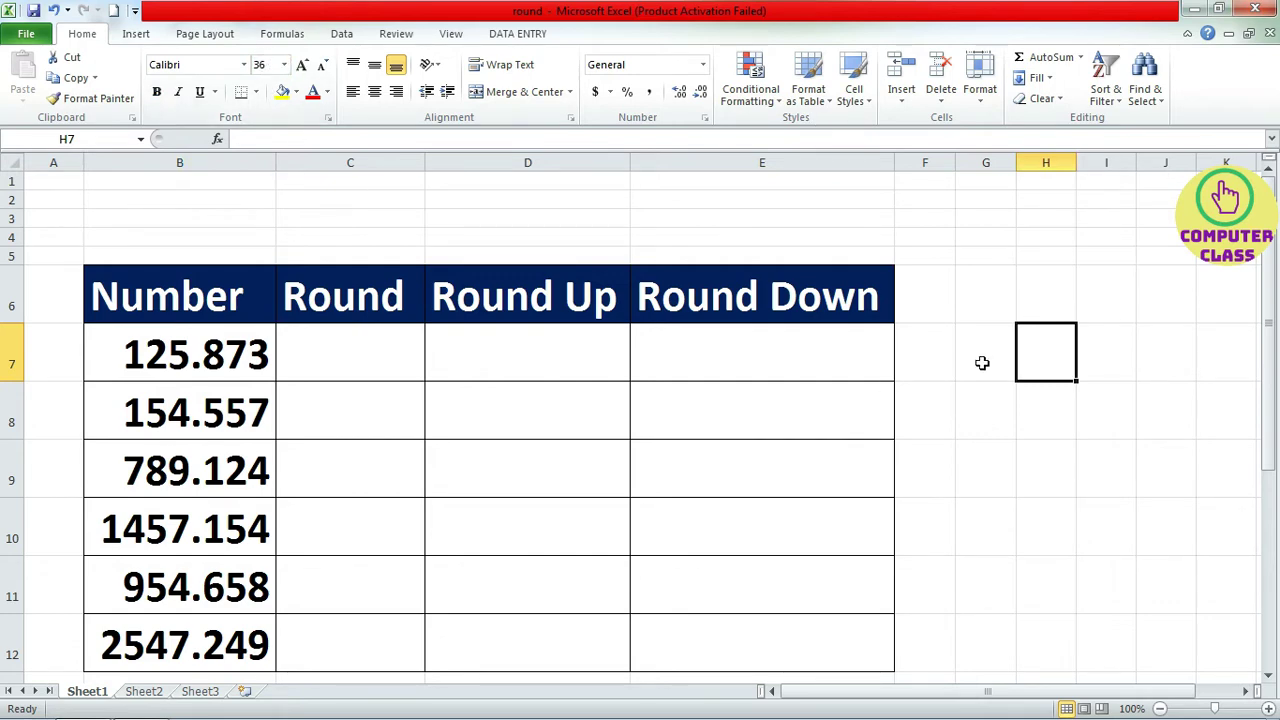
Step: Enter =B7*100 in H7, giving 12587.3, and autofit column H
text(=)
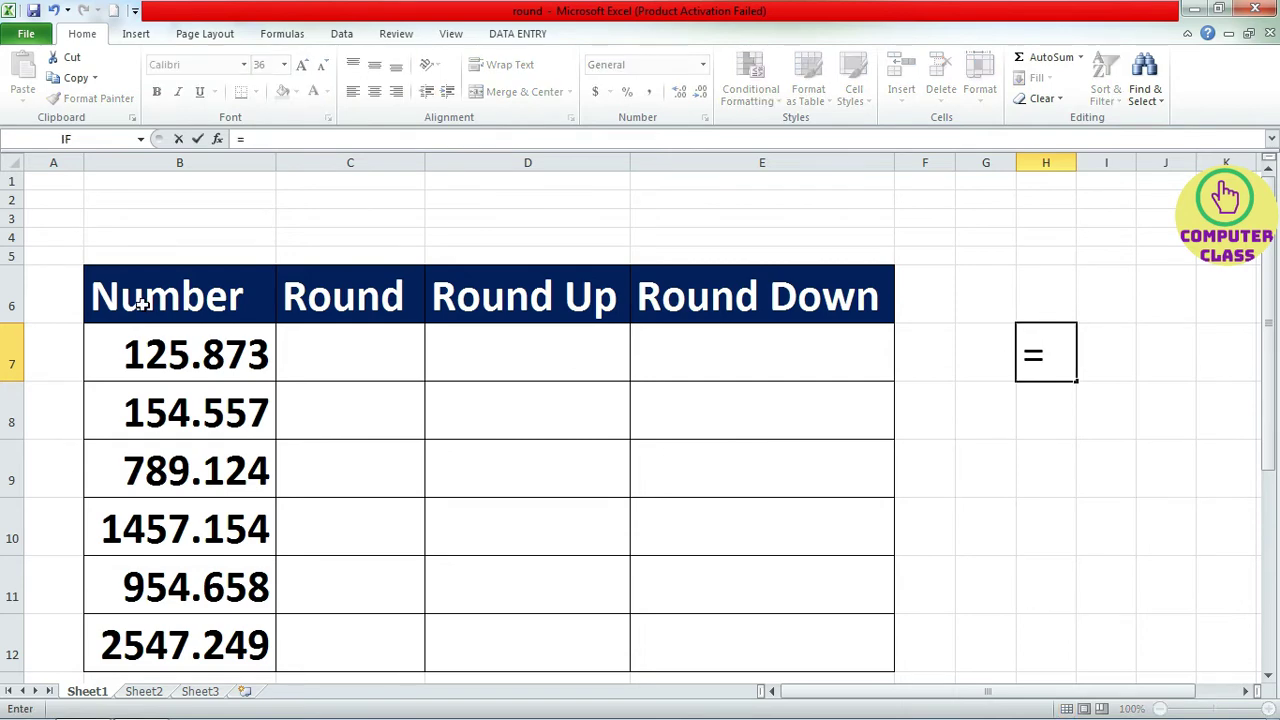
click(178, 360)
text(*100)
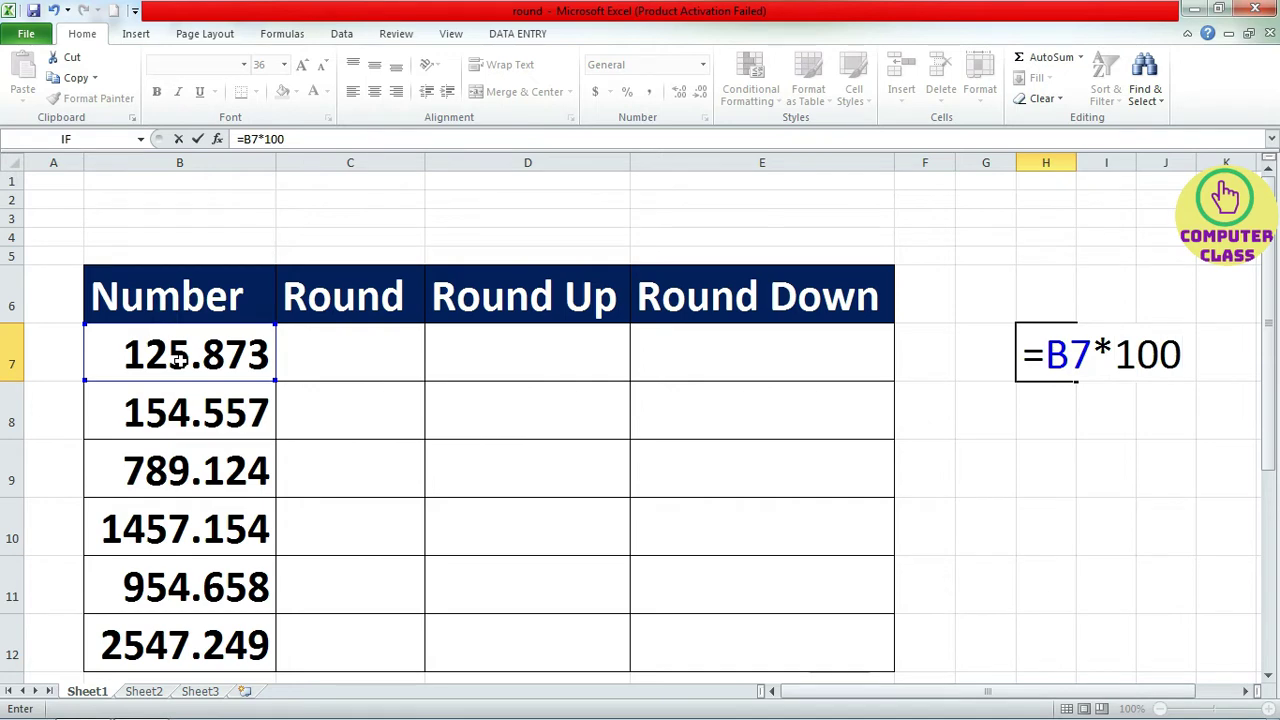
key(Return)
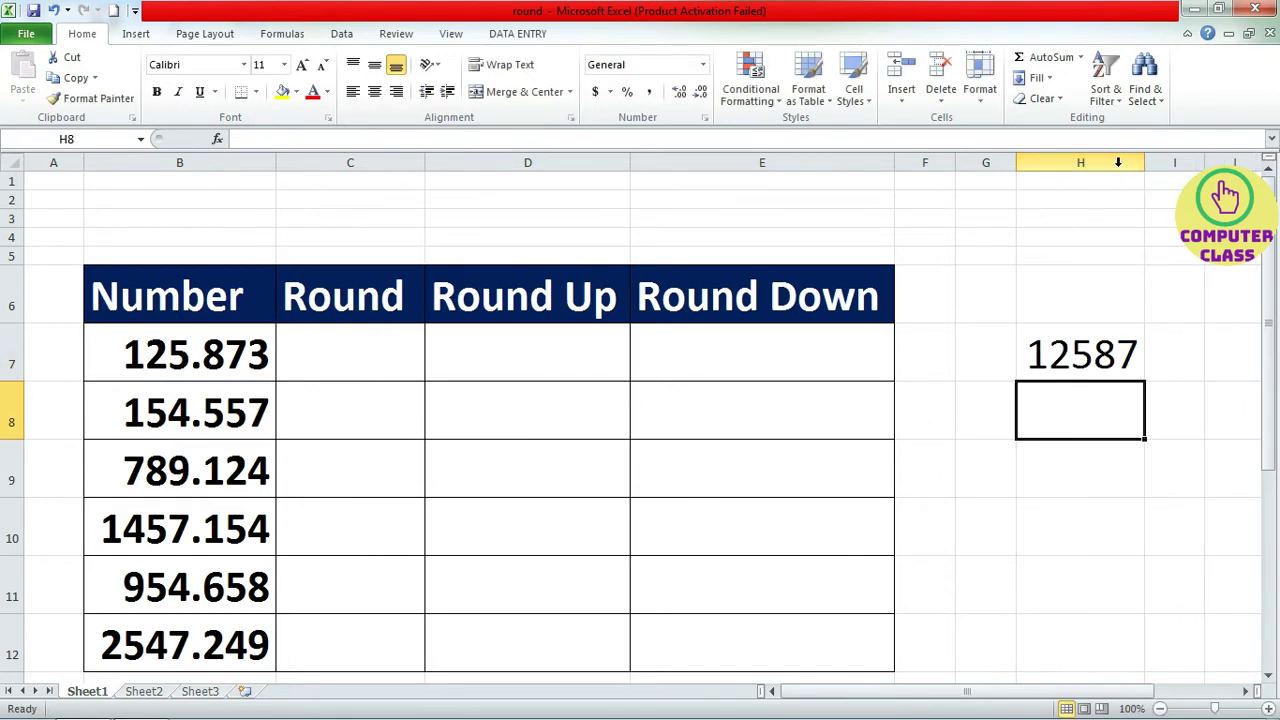
double_click(1144, 162)
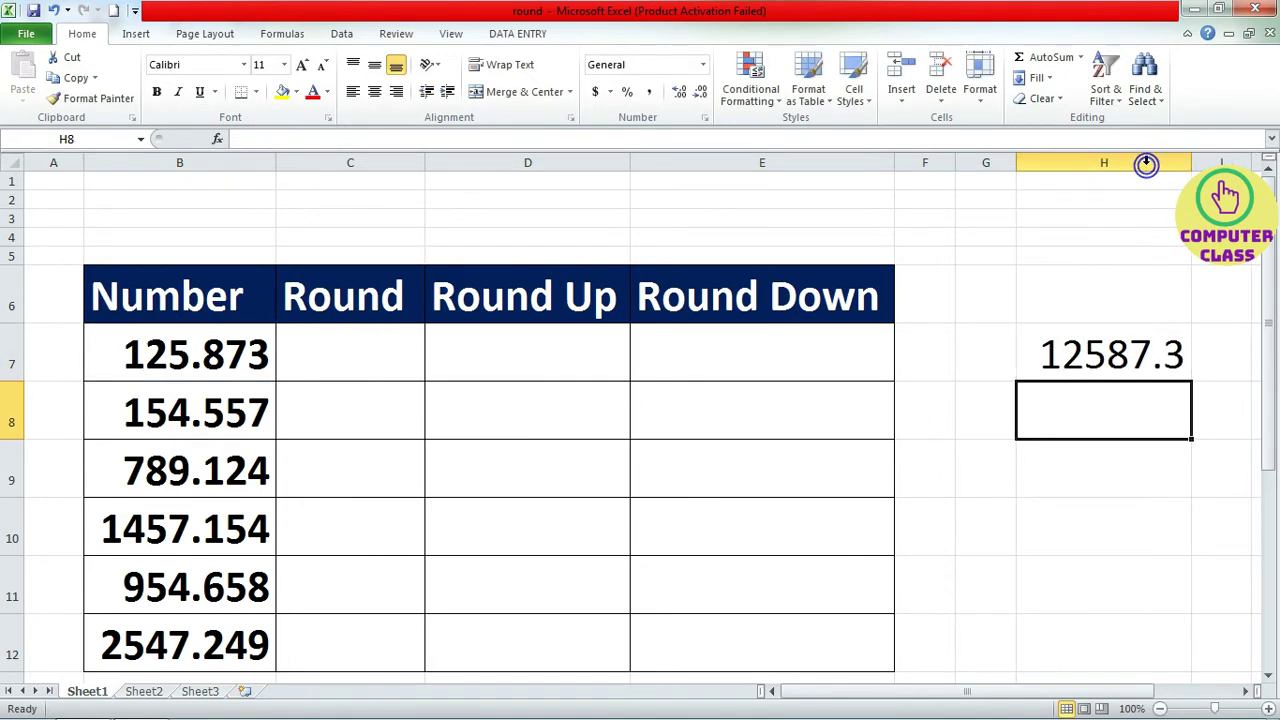
click(1111, 357)
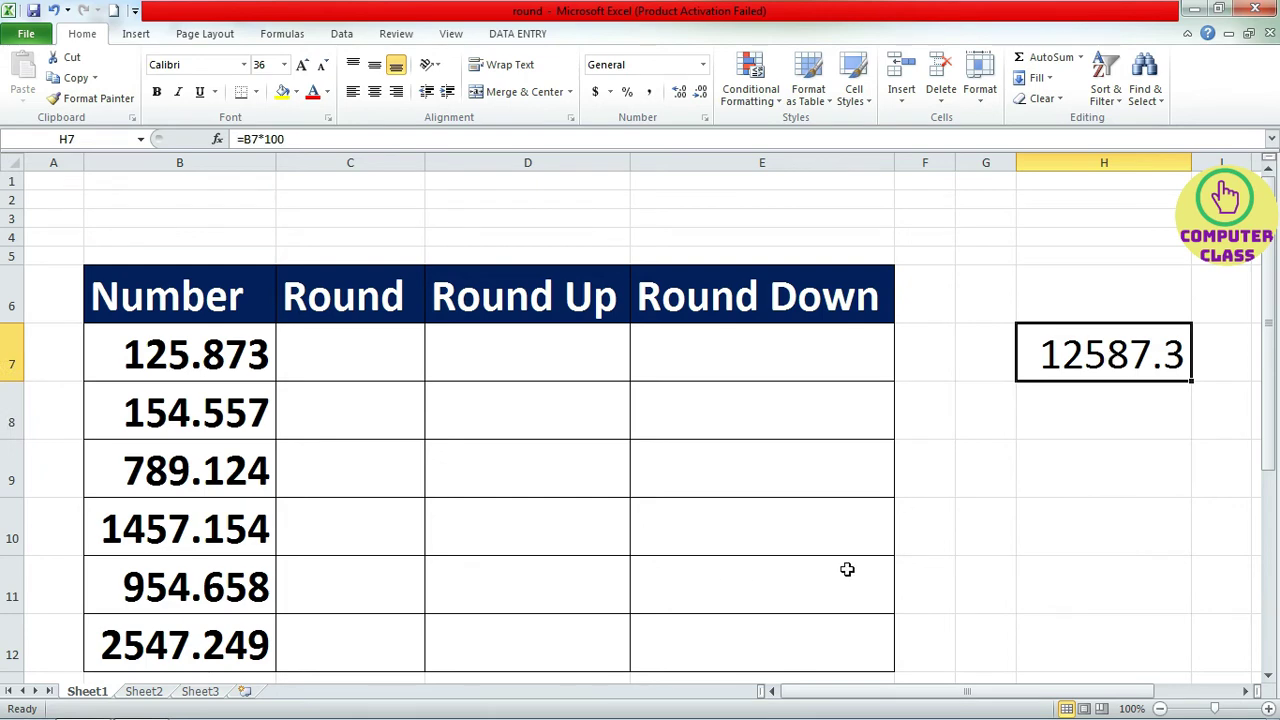
Step: Link H6 to B7 with =B7 and set H6:H10 to 34-point font
click(1066, 288)
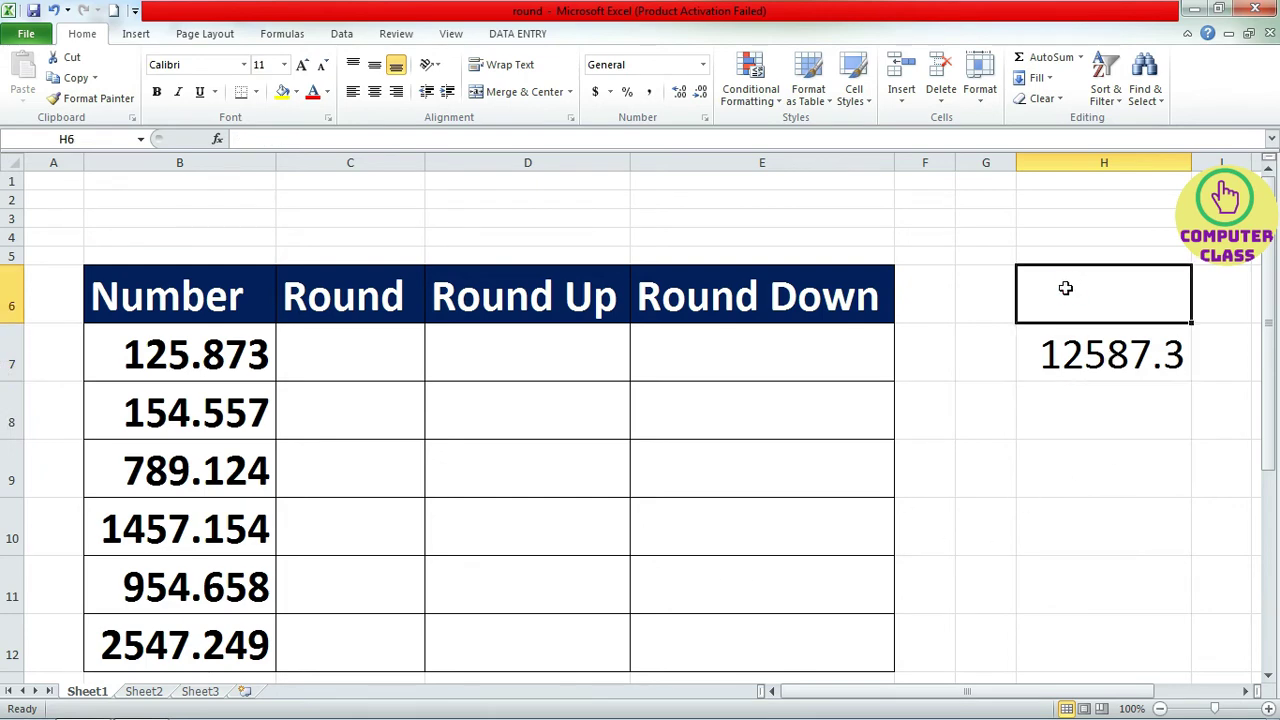
text(=)
click(243, 362)
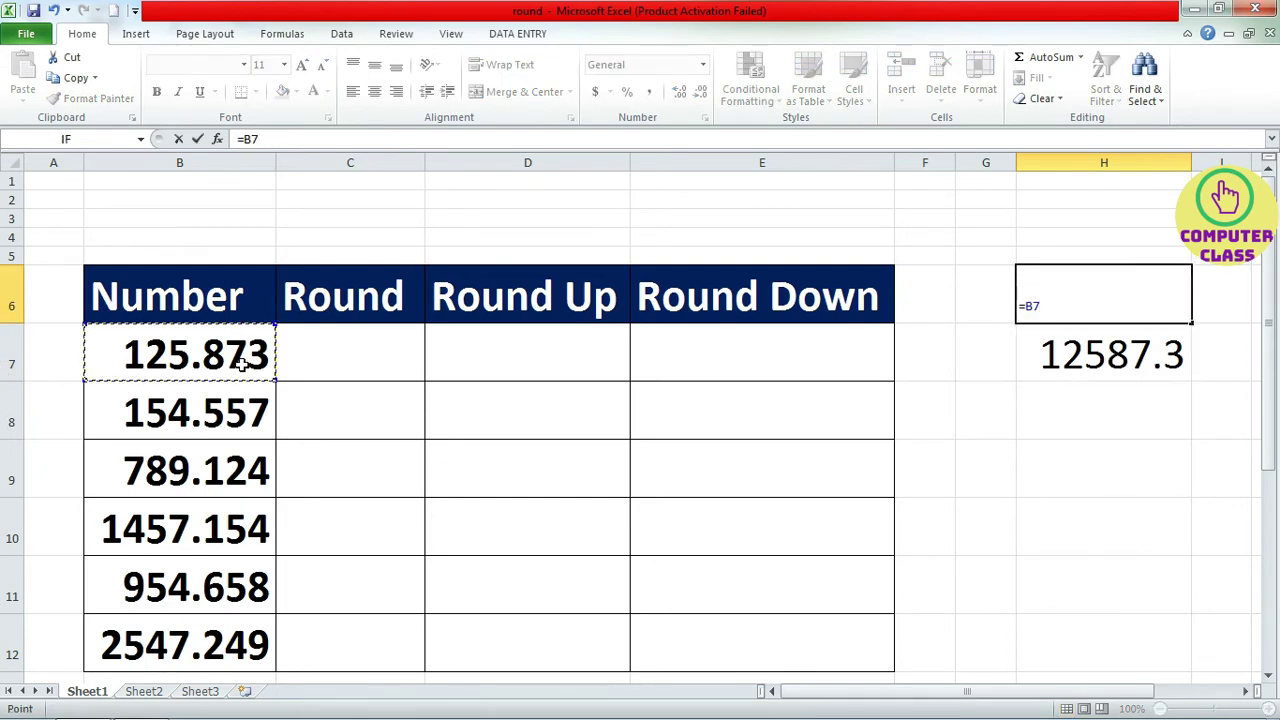
key(Return)
drag(1068, 303, 1085, 530)
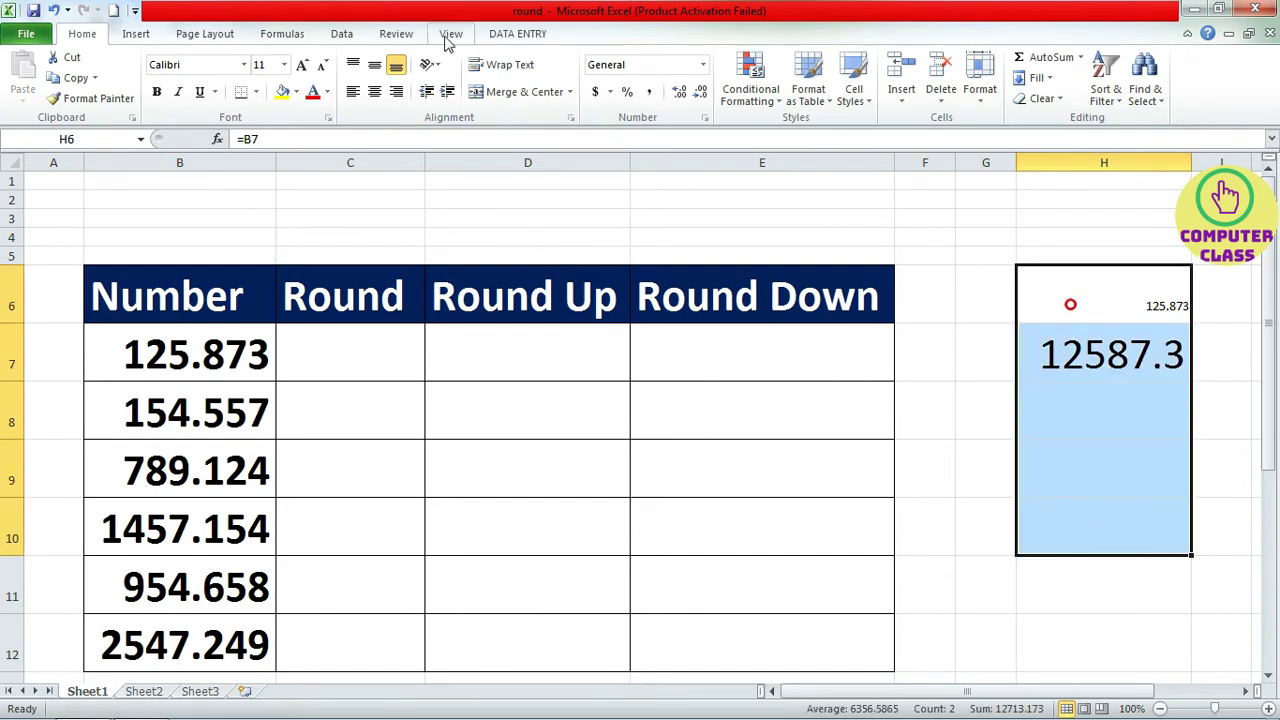
click(265, 64)
text(34)
key(Return)
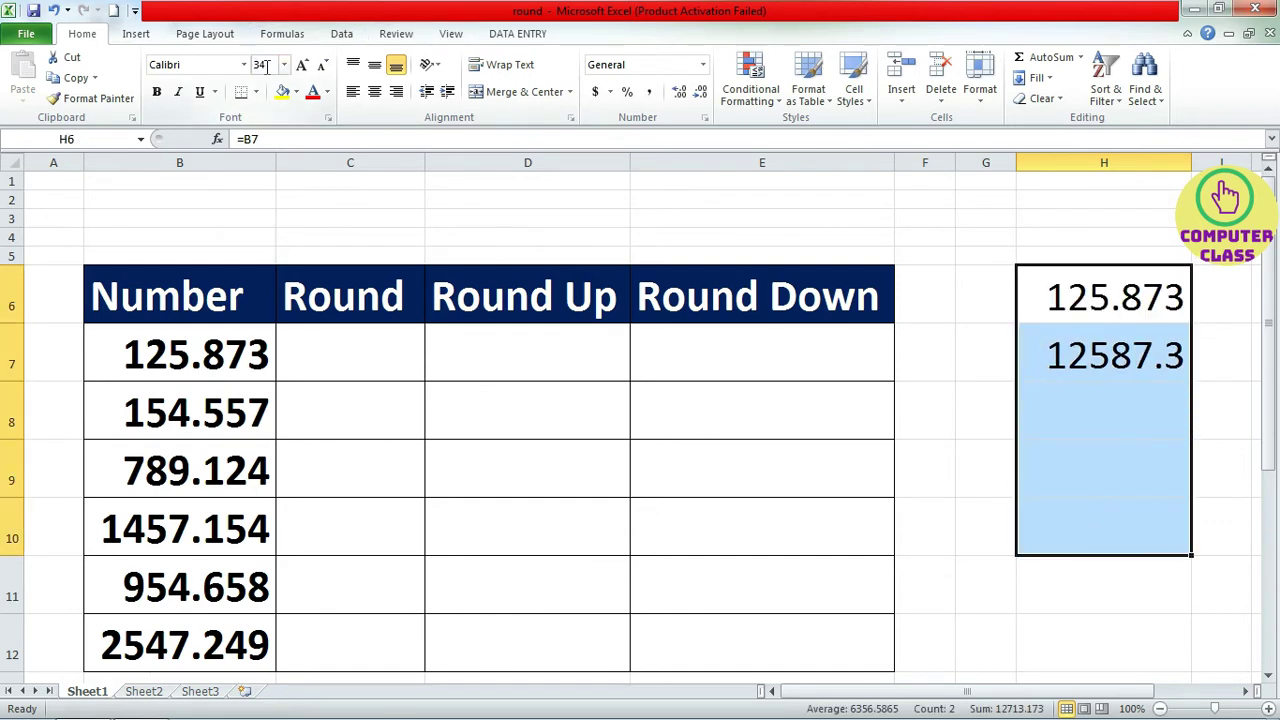
Step: Decrease H6's decimal places three times so it displays 126
click(1112, 306)
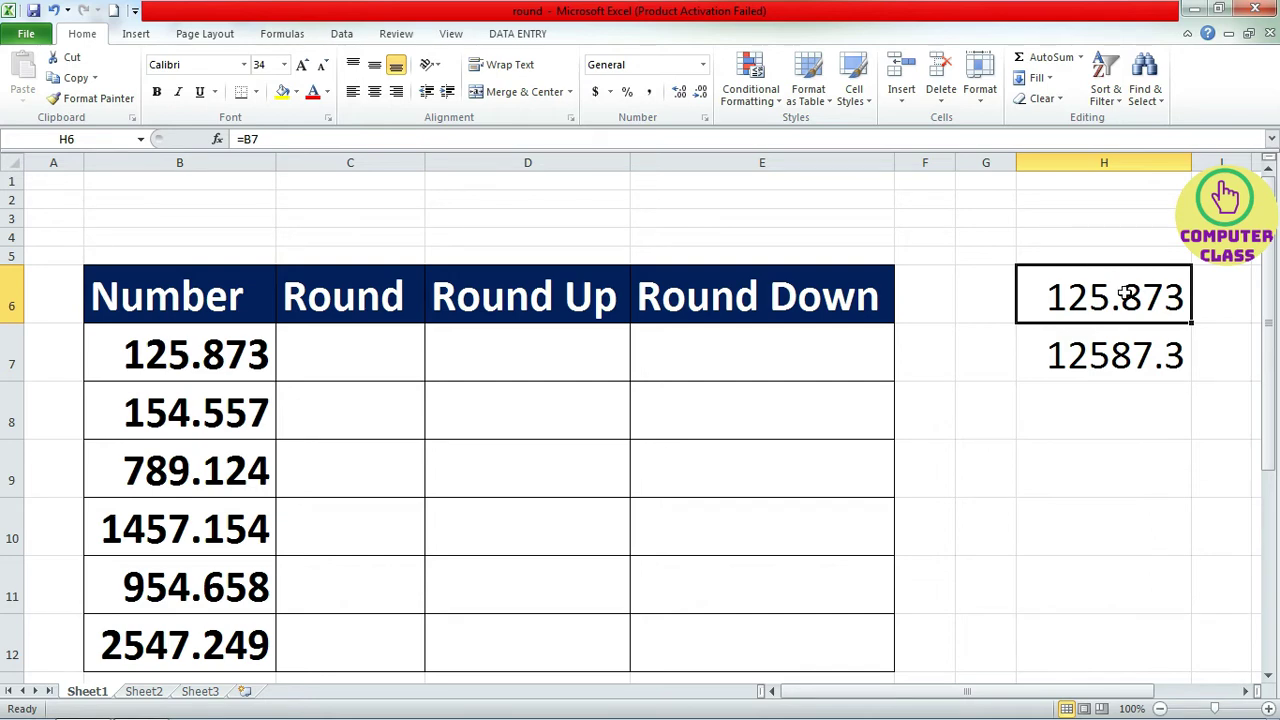
click(699, 93)
click(699, 93)
click(699, 93)
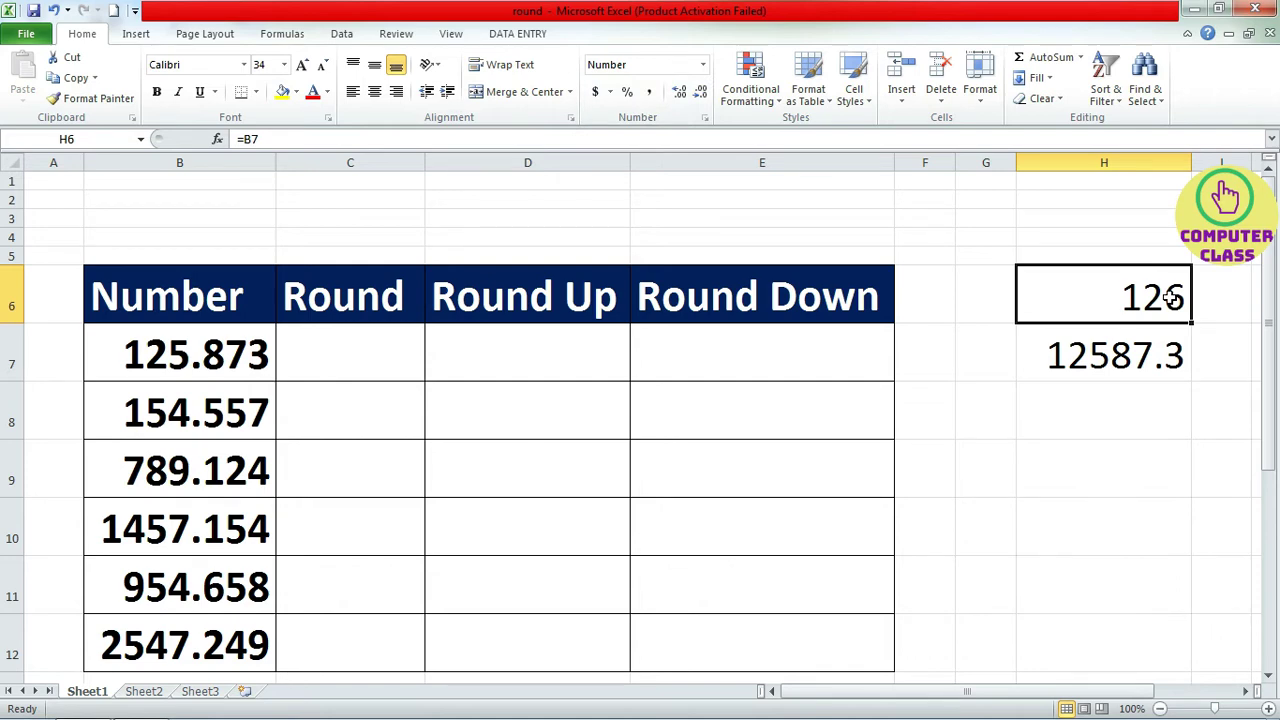
click(1102, 411)
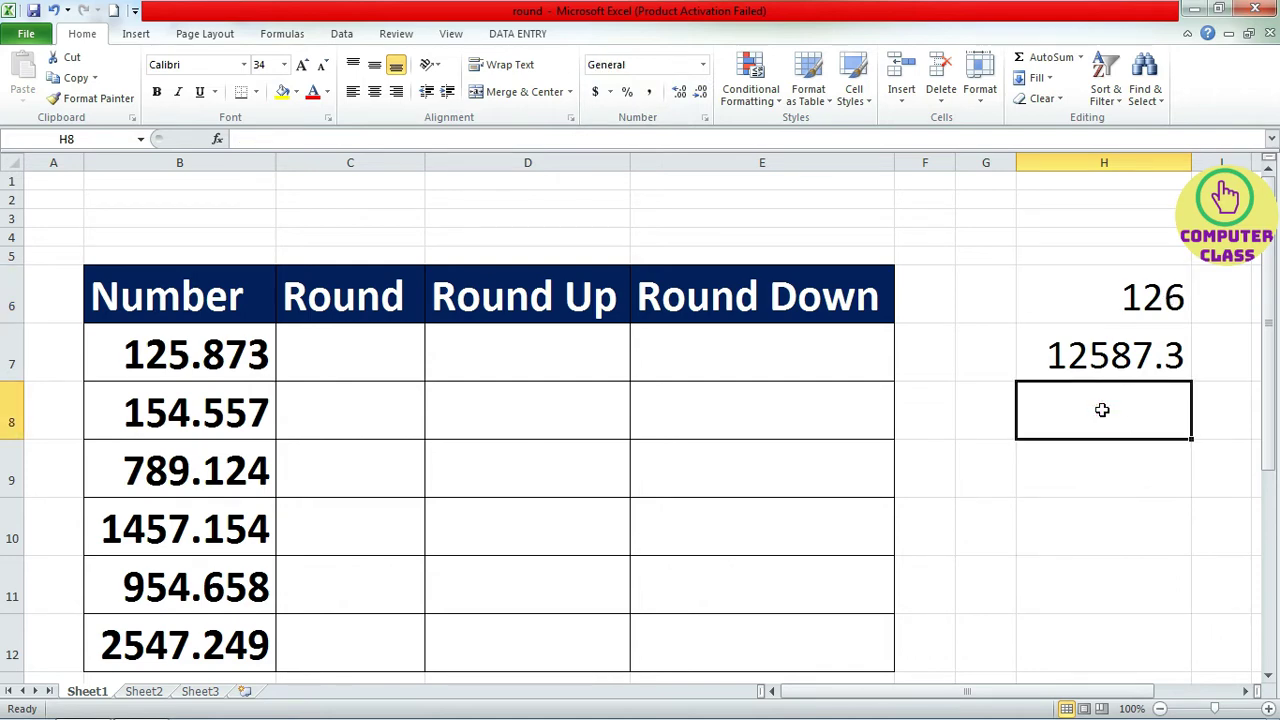
Step: Enter =H6*100 in H8, giving 12587.3, and compare the H8 and H6 formulas
text(=)
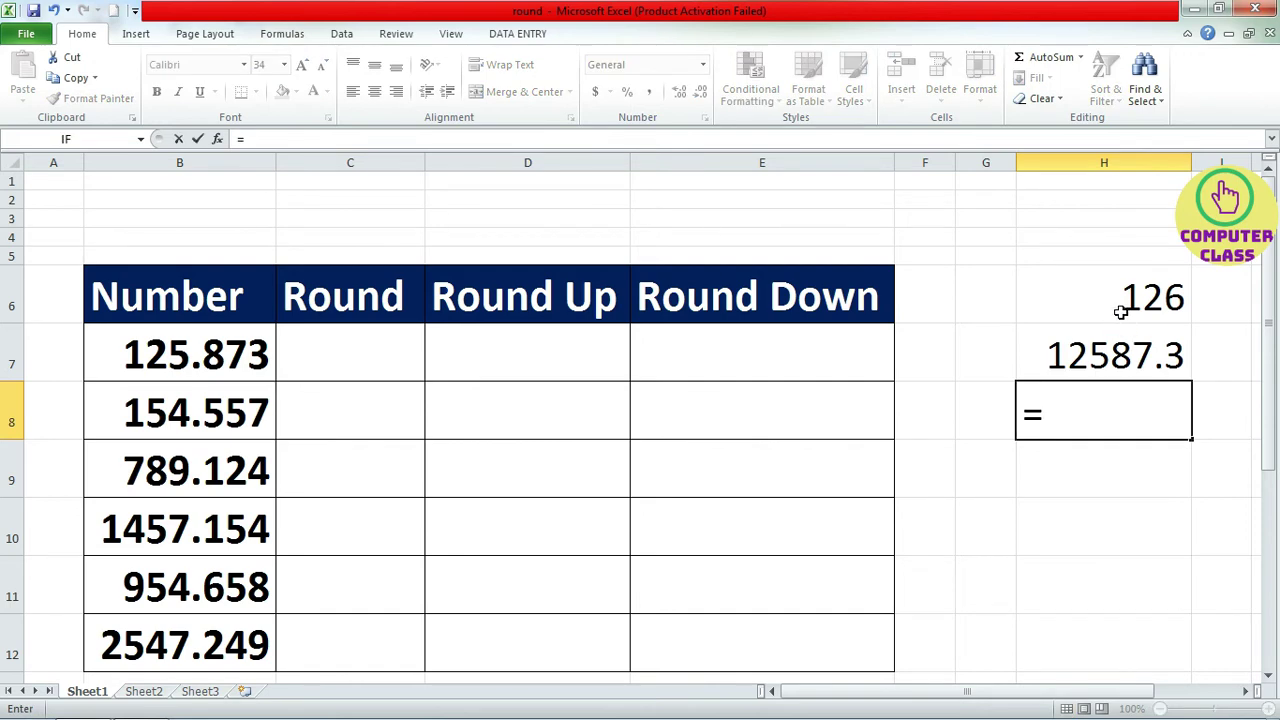
click(1120, 302)
text(*100)
key(Return)
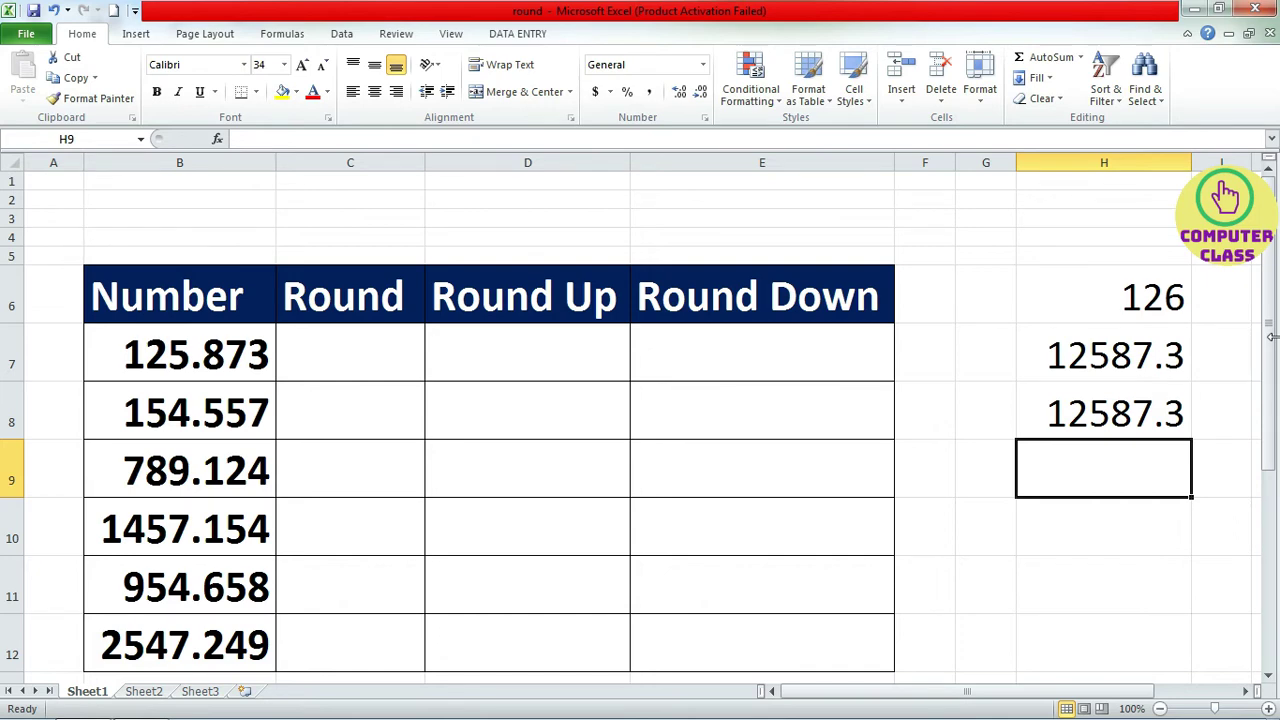
click(1130, 420)
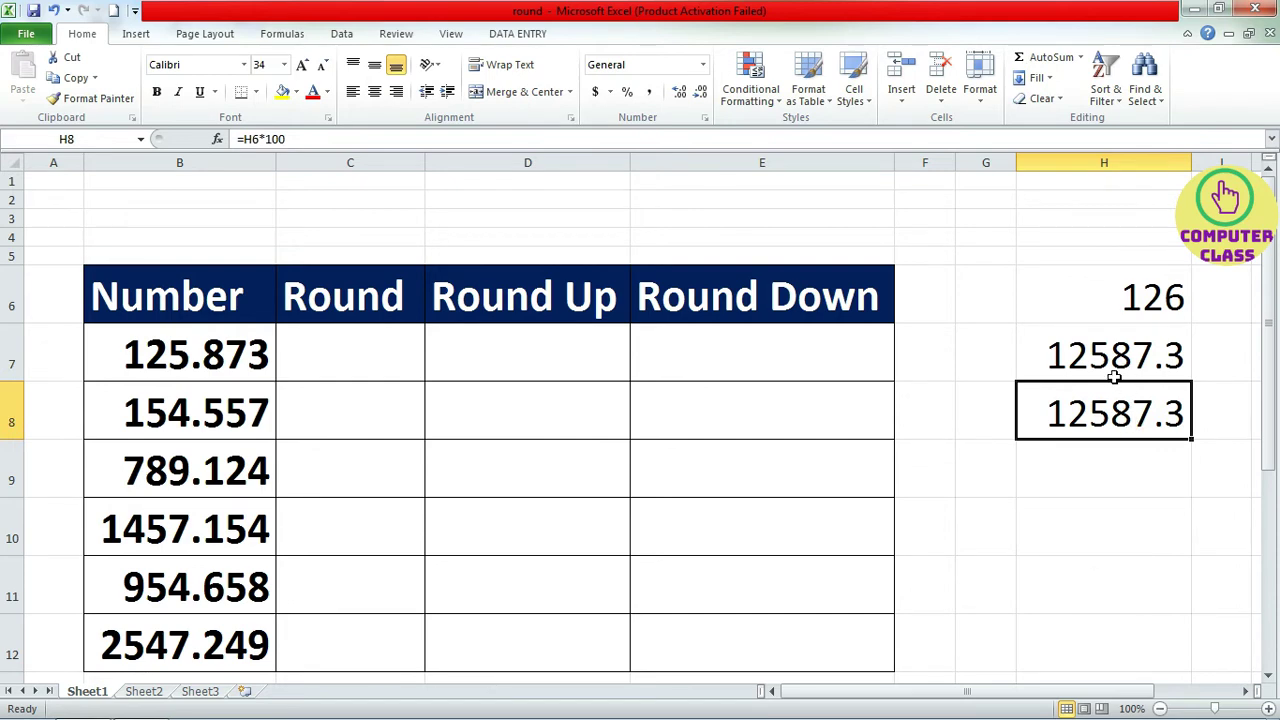
click(1110, 318)
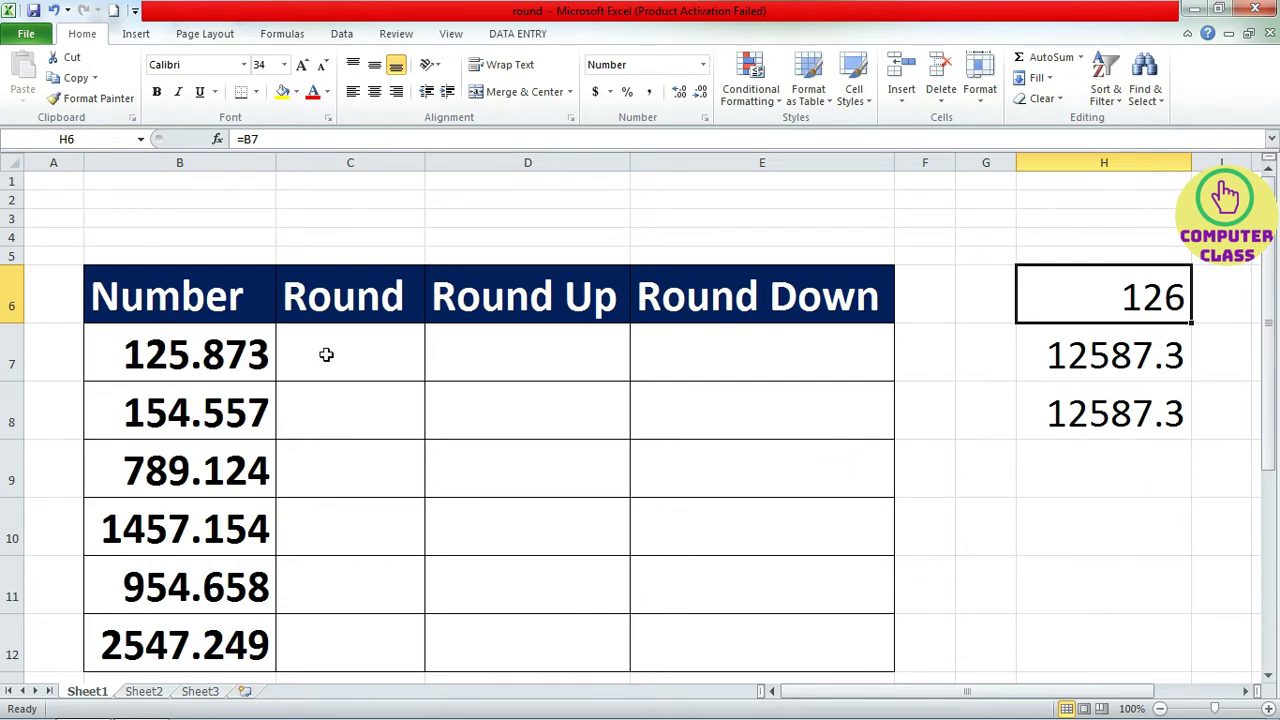
click(326, 354)
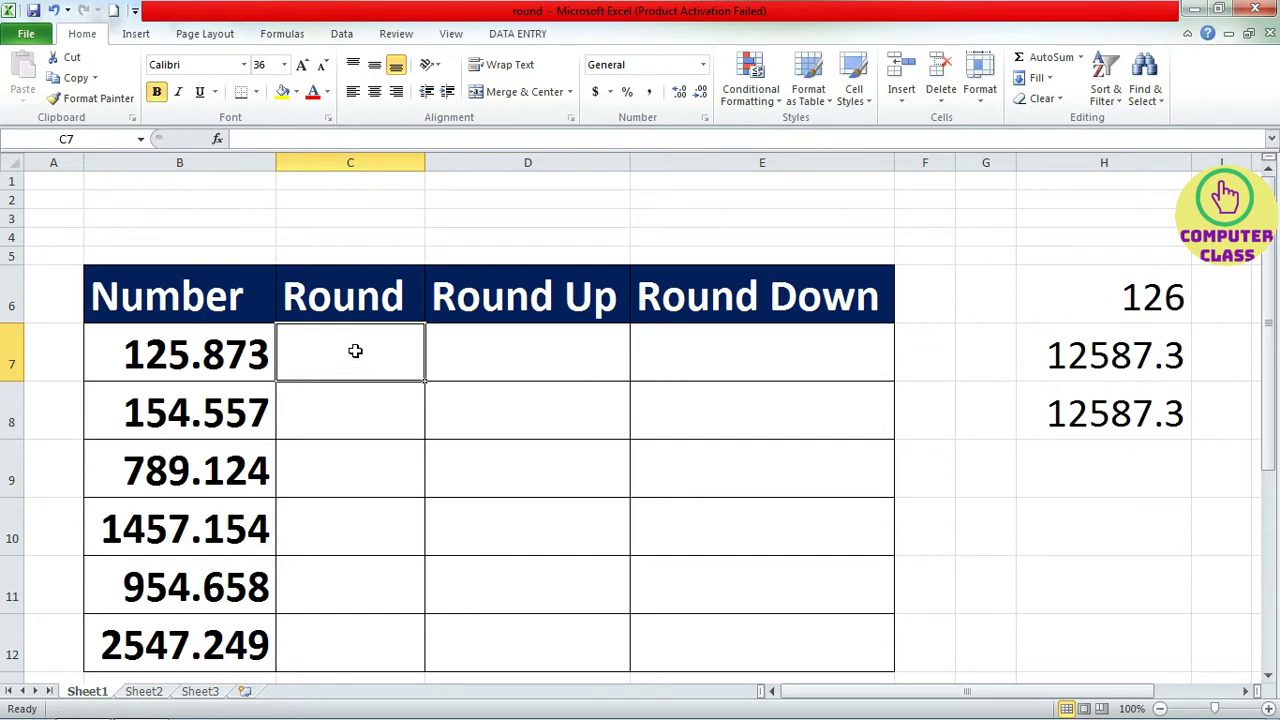
Step: Enter =ROUND(B7,2) in C7 to round 125.873 to two decimals
text(=)
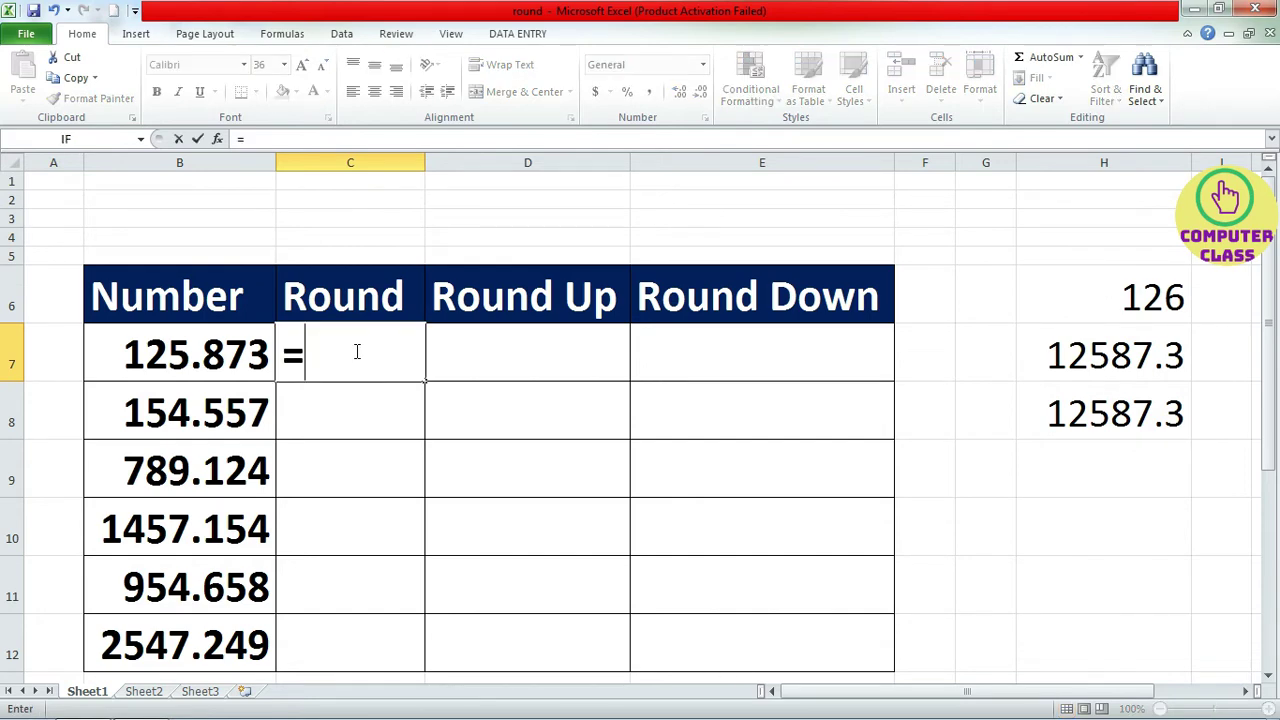
text(roun)
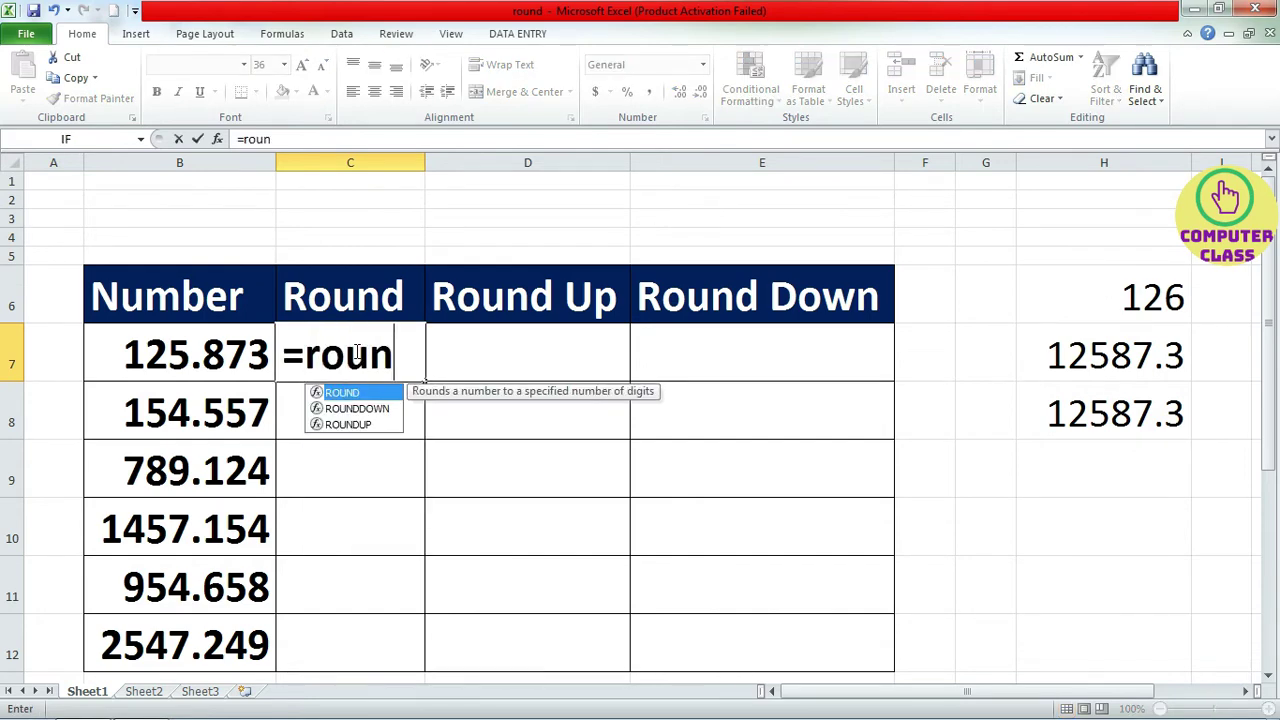
text(d)
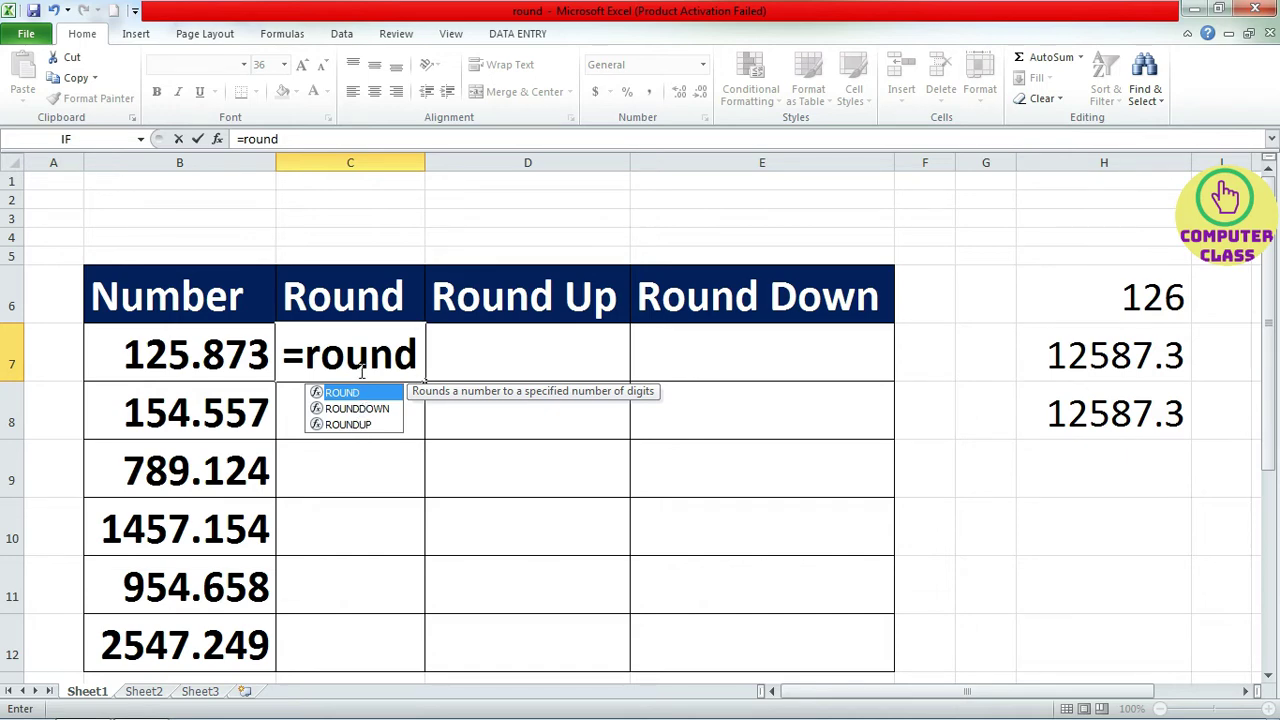
text(()
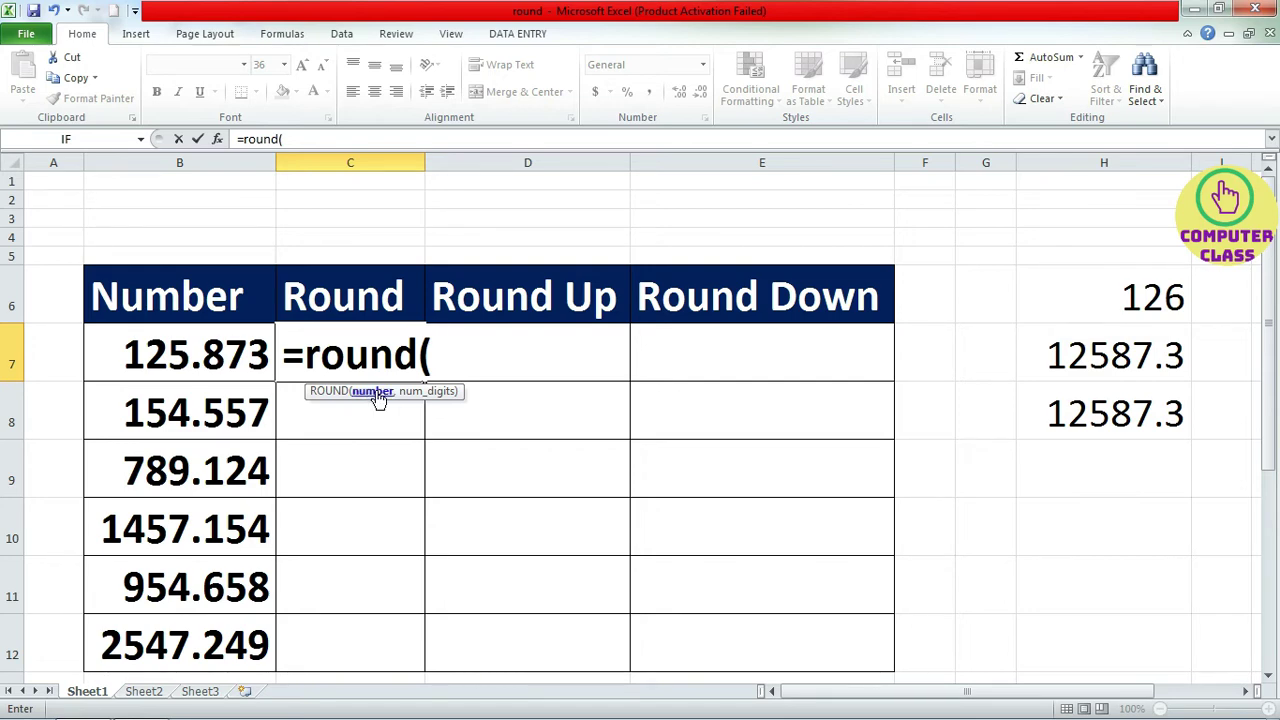
click(195, 366)
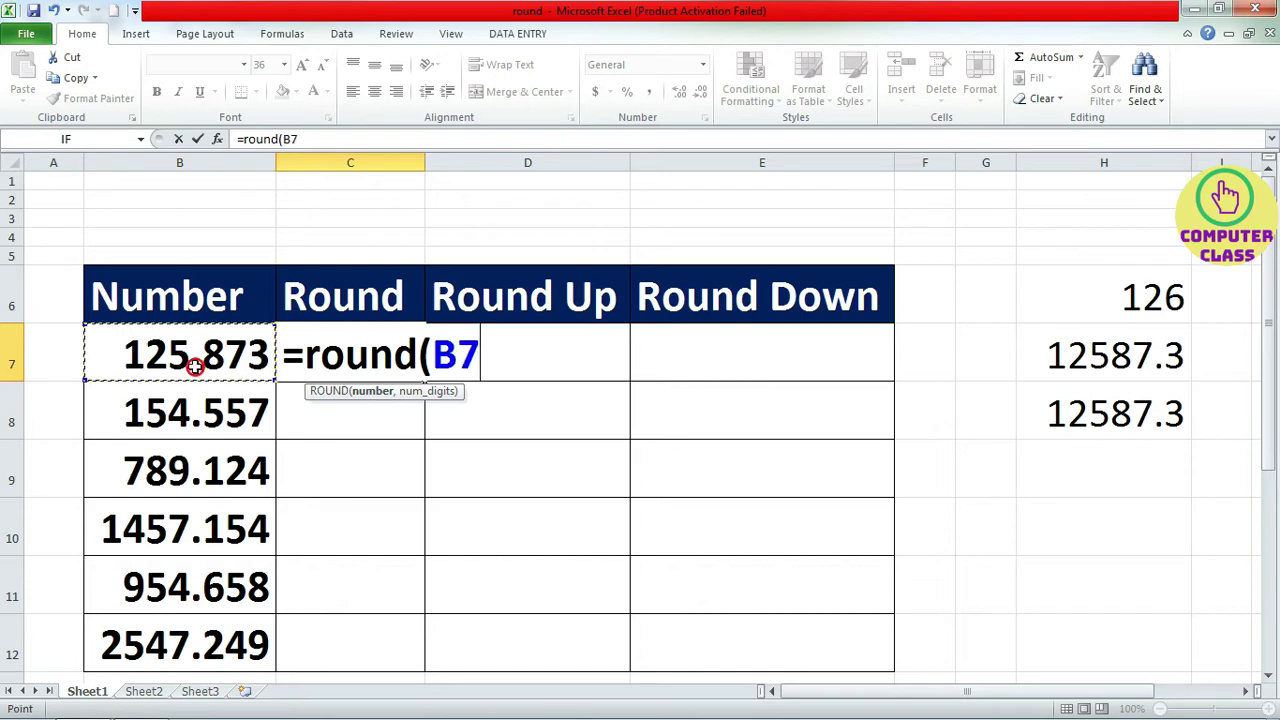
text(,)
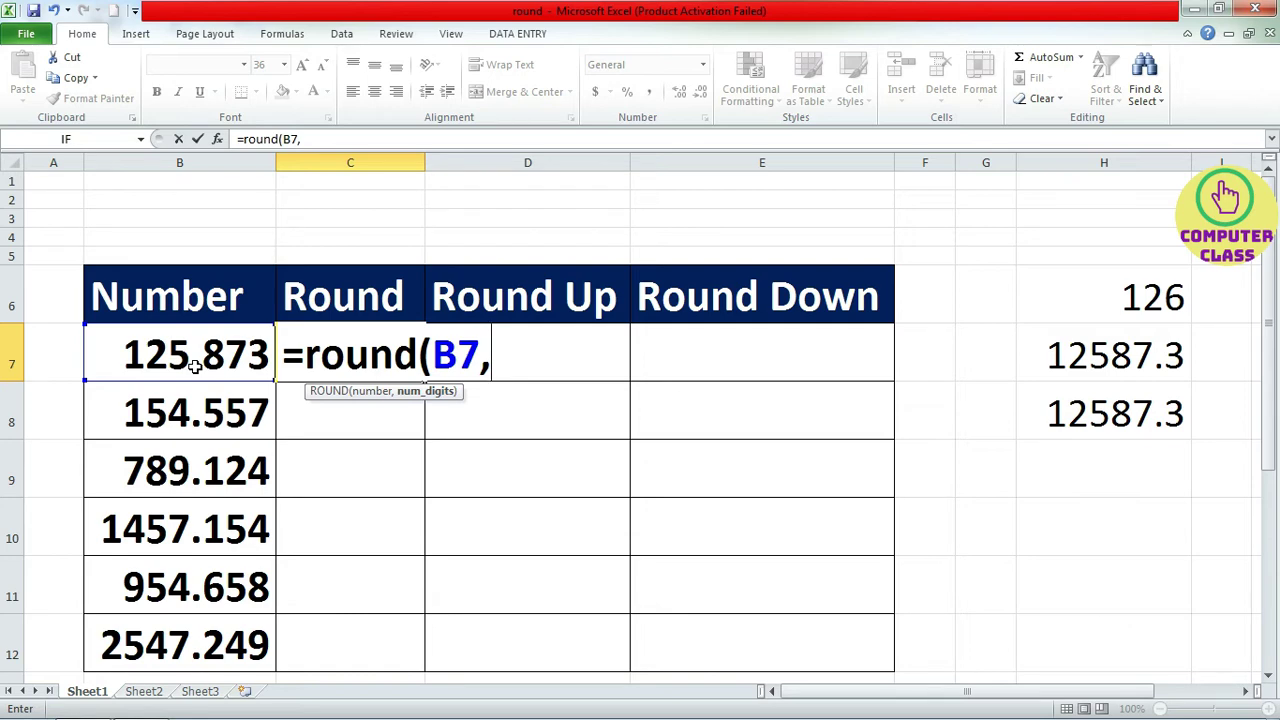
text(2)
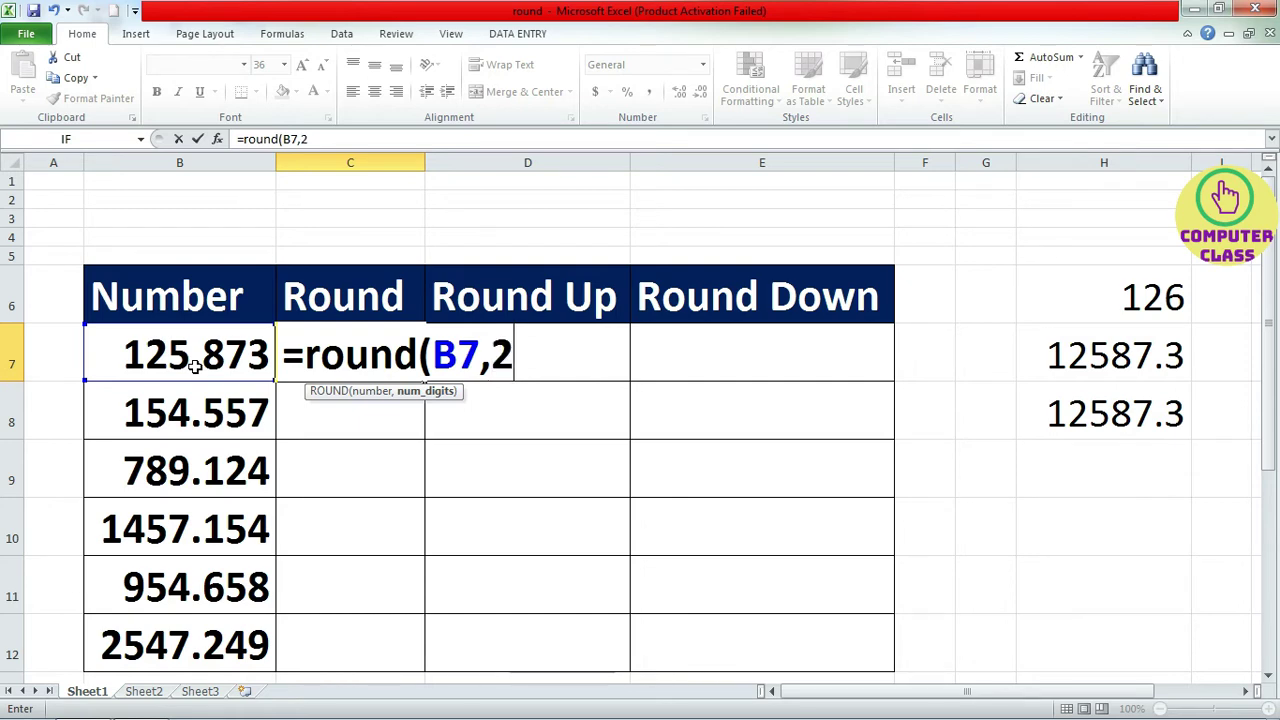
text())
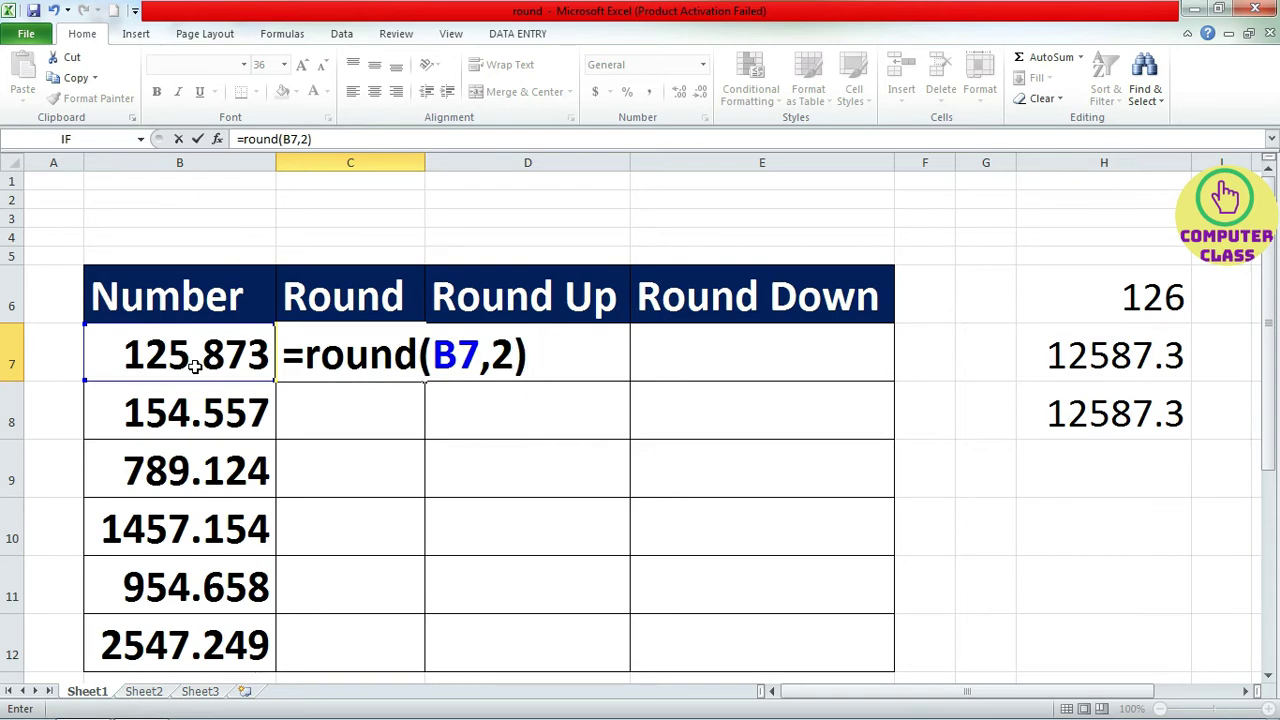
key(Return)
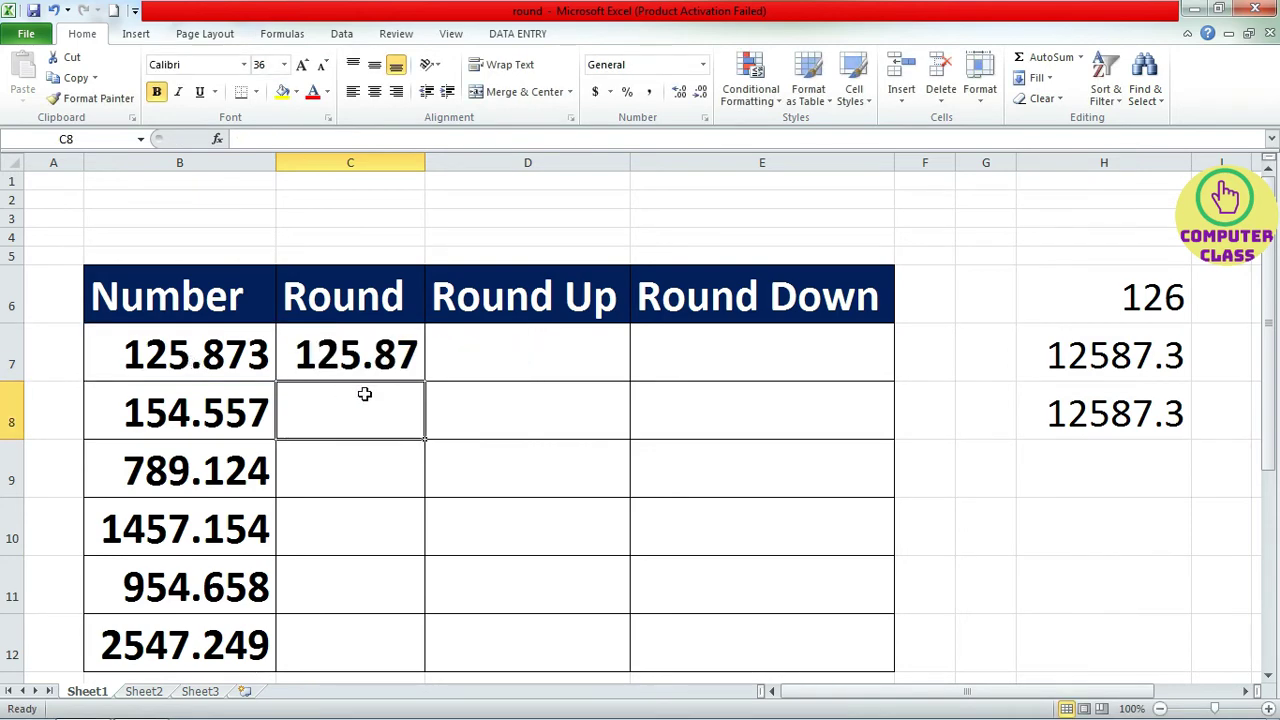
Step: Widen column C and fill the =ROUND(B7,2) formula from C7 down to C12
drag(426, 161, 441, 161)
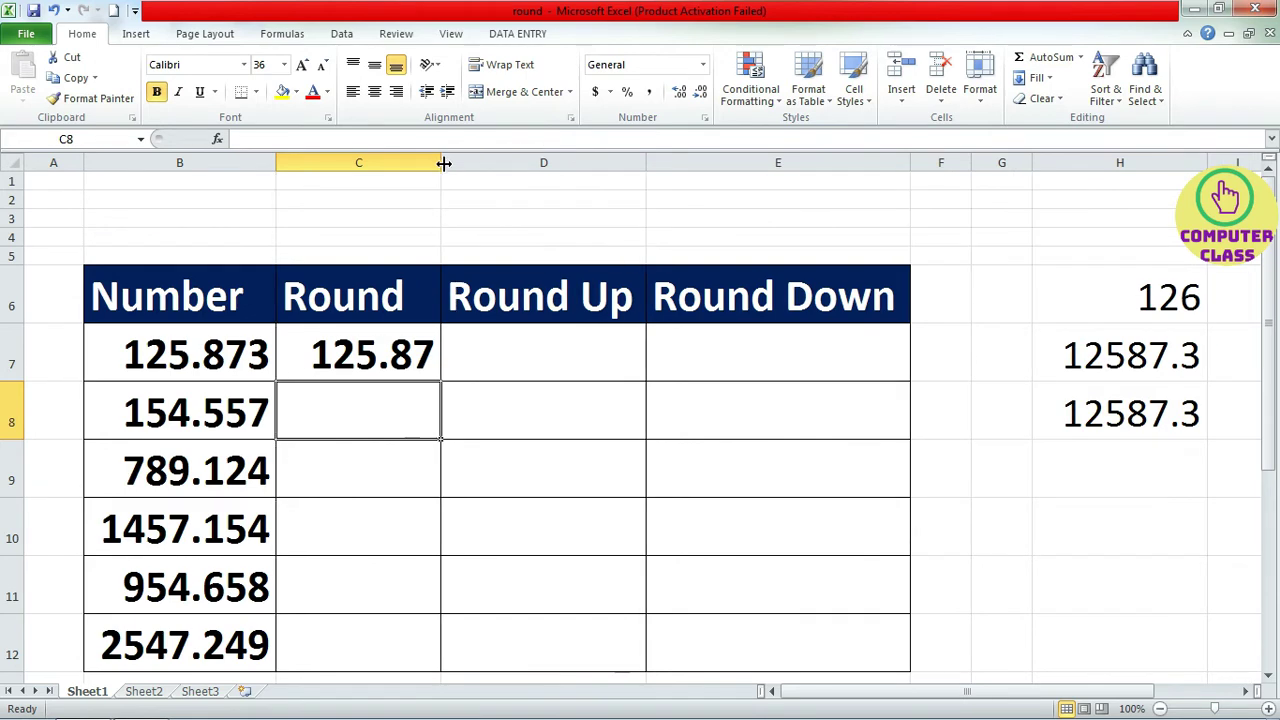
click(335, 355)
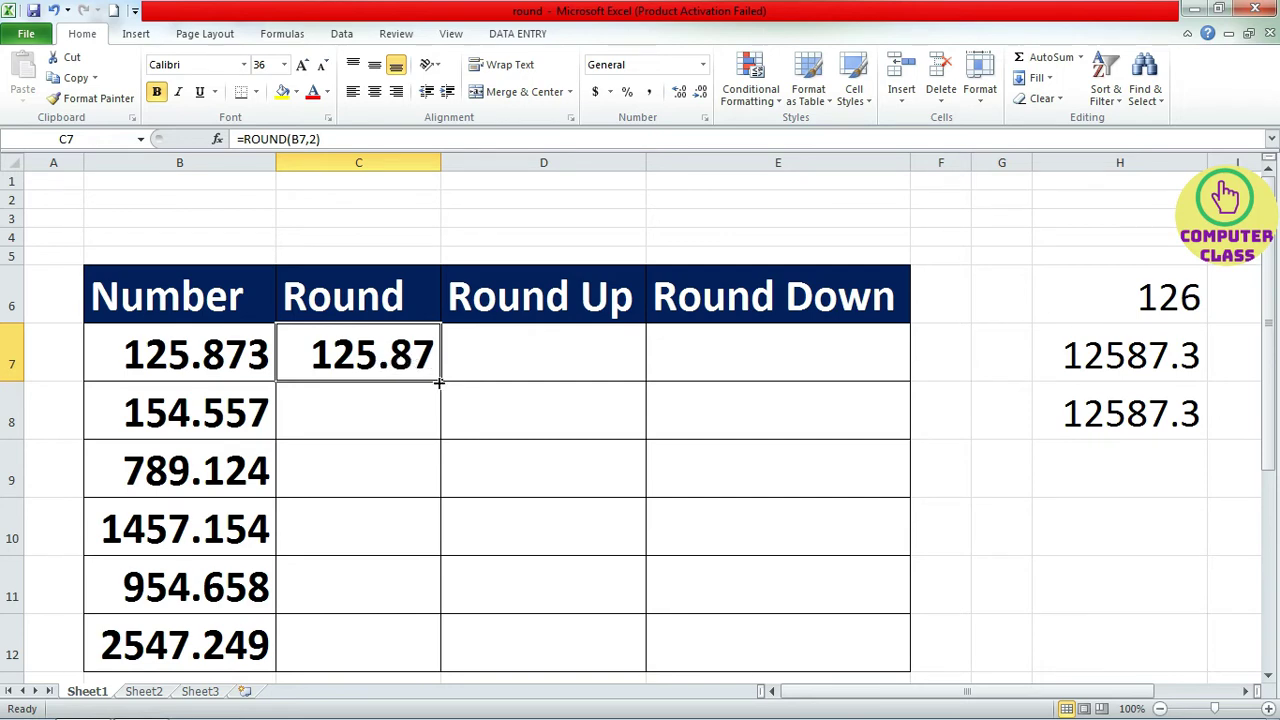
drag(438, 382, 431, 660)
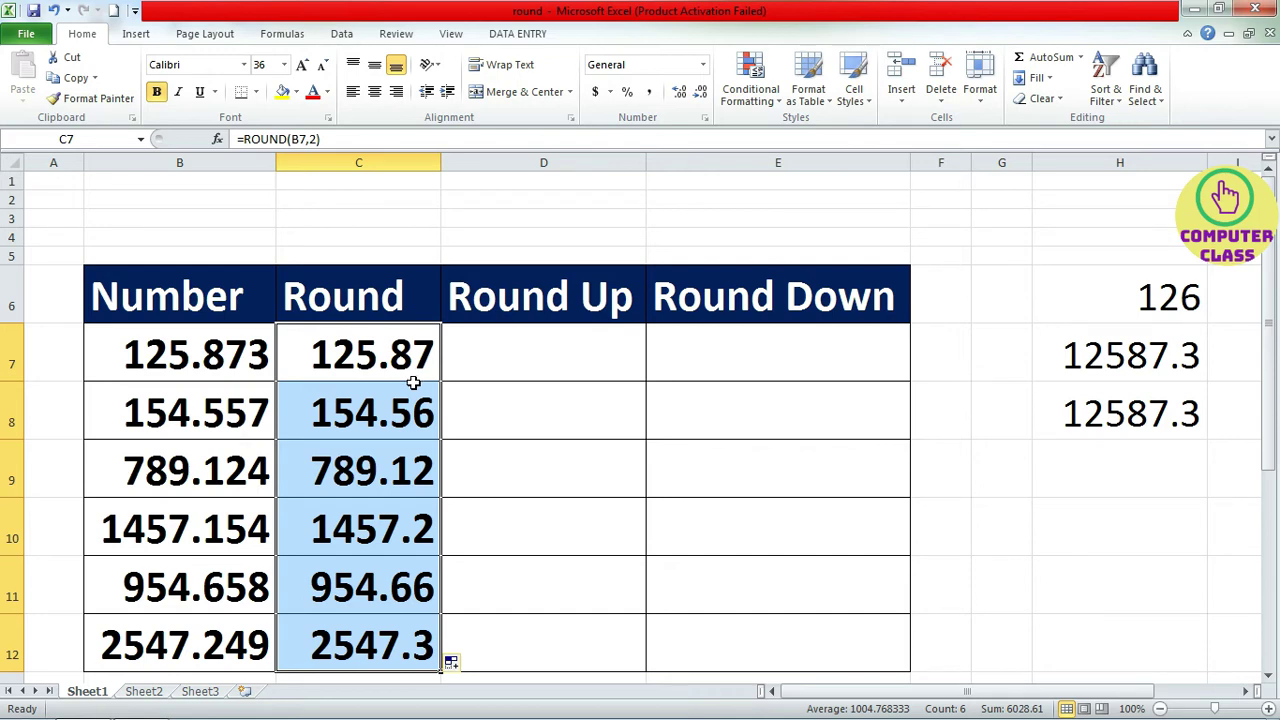
click(367, 361)
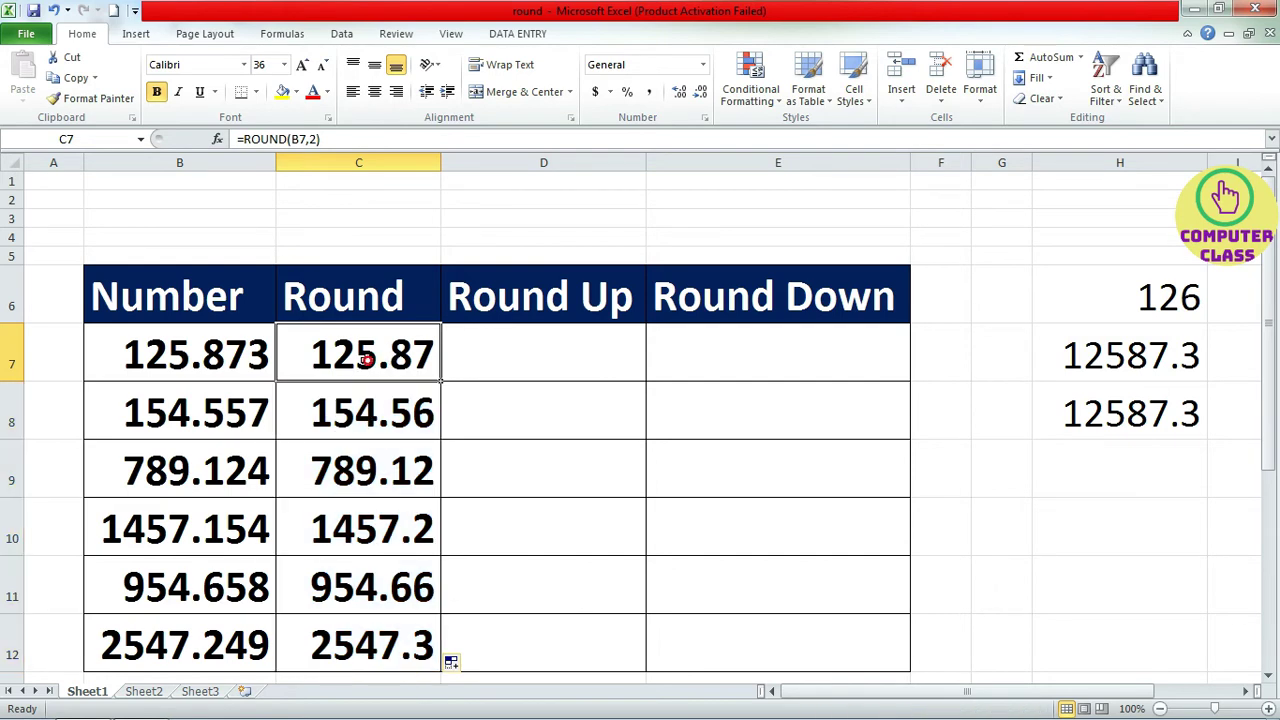
Step: Change C7 to =ROUND(B7,1) and fill it down the Round column
double_click(367, 361)
double_click(537, 364)
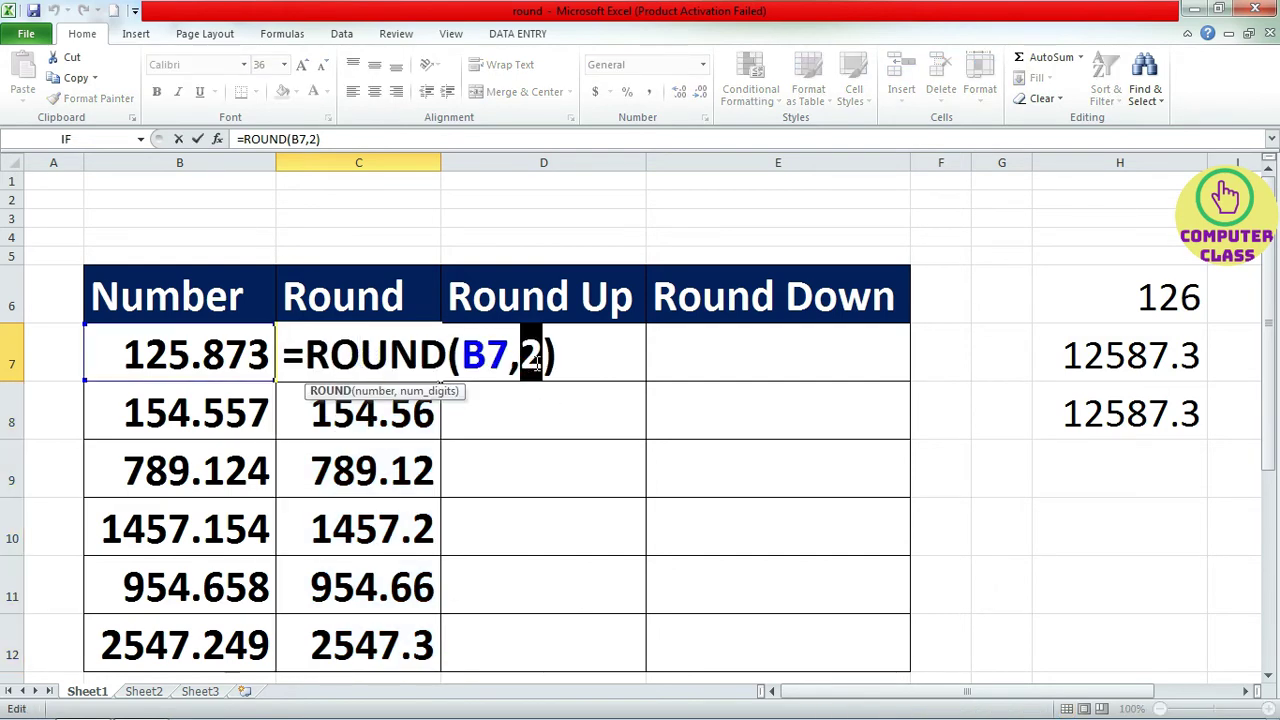
text(1)
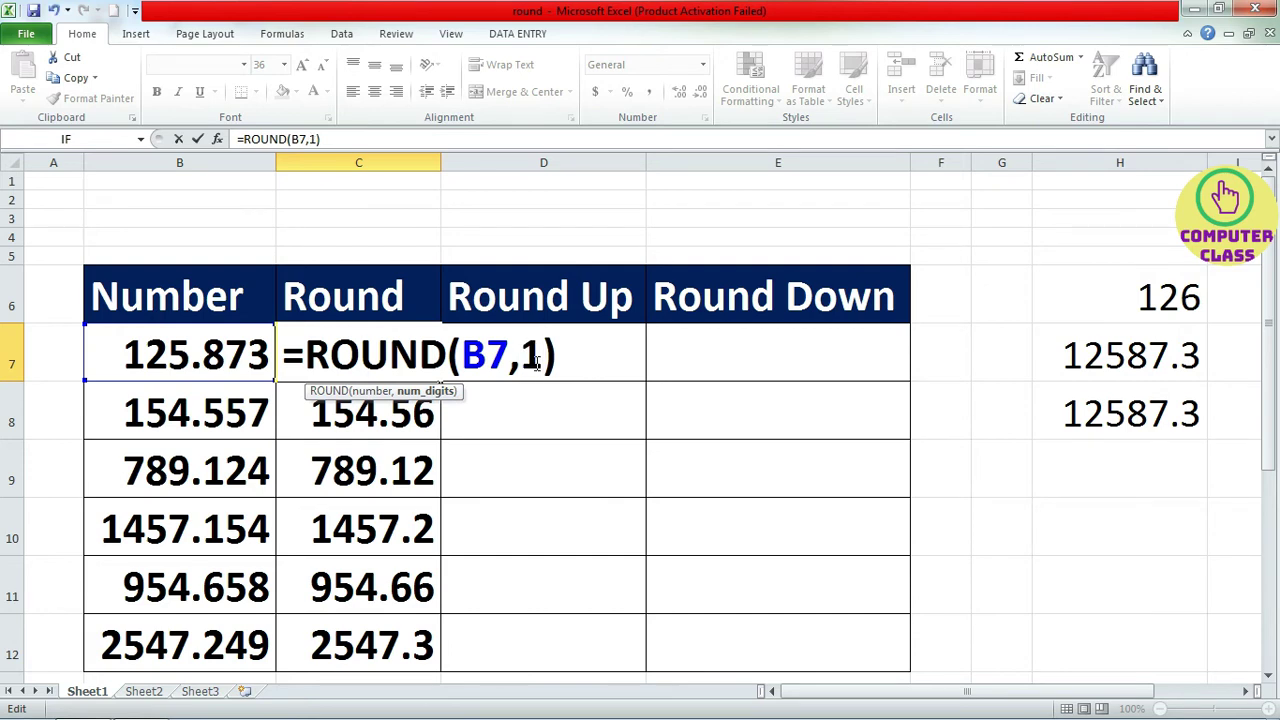
key(Return)
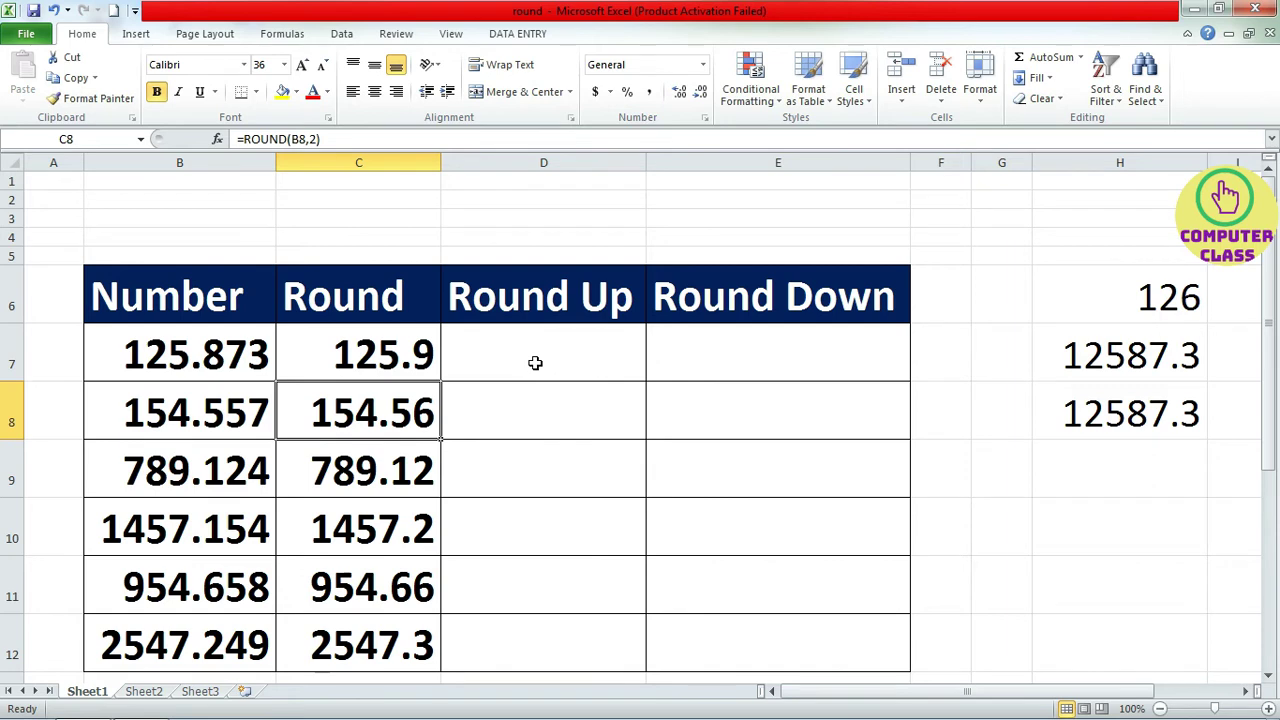
click(412, 348)
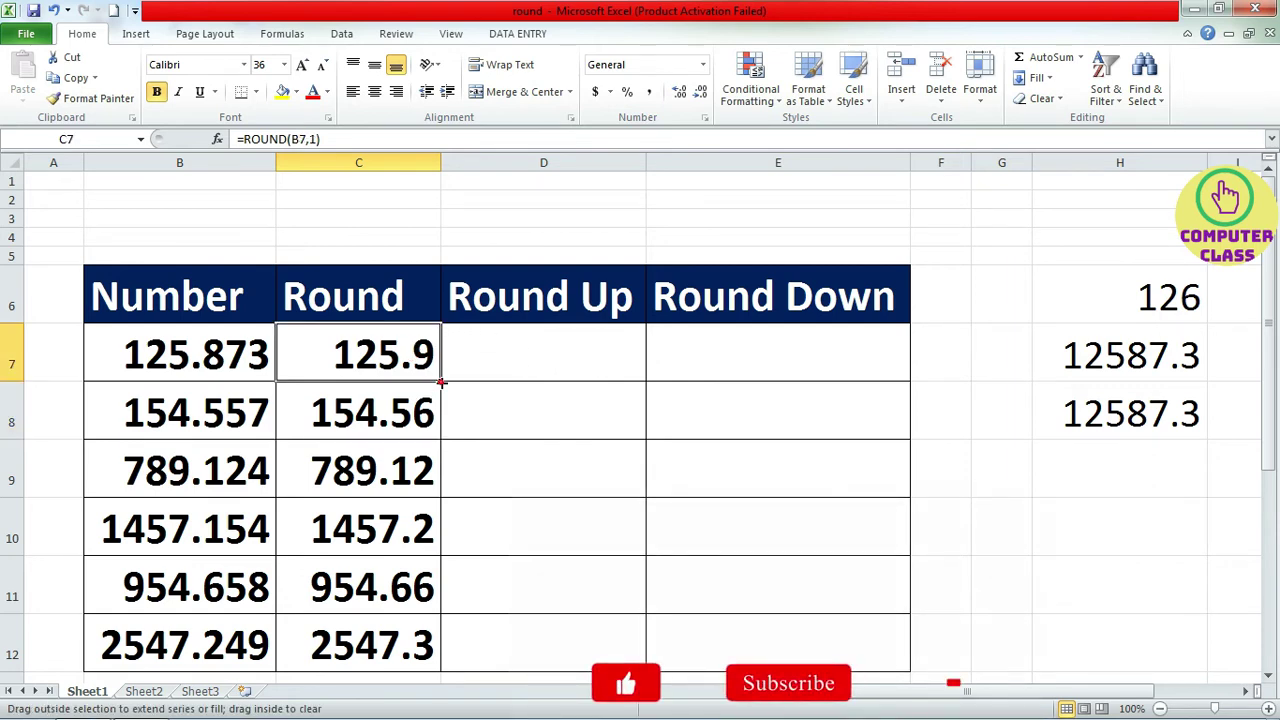
double_click(441, 382)
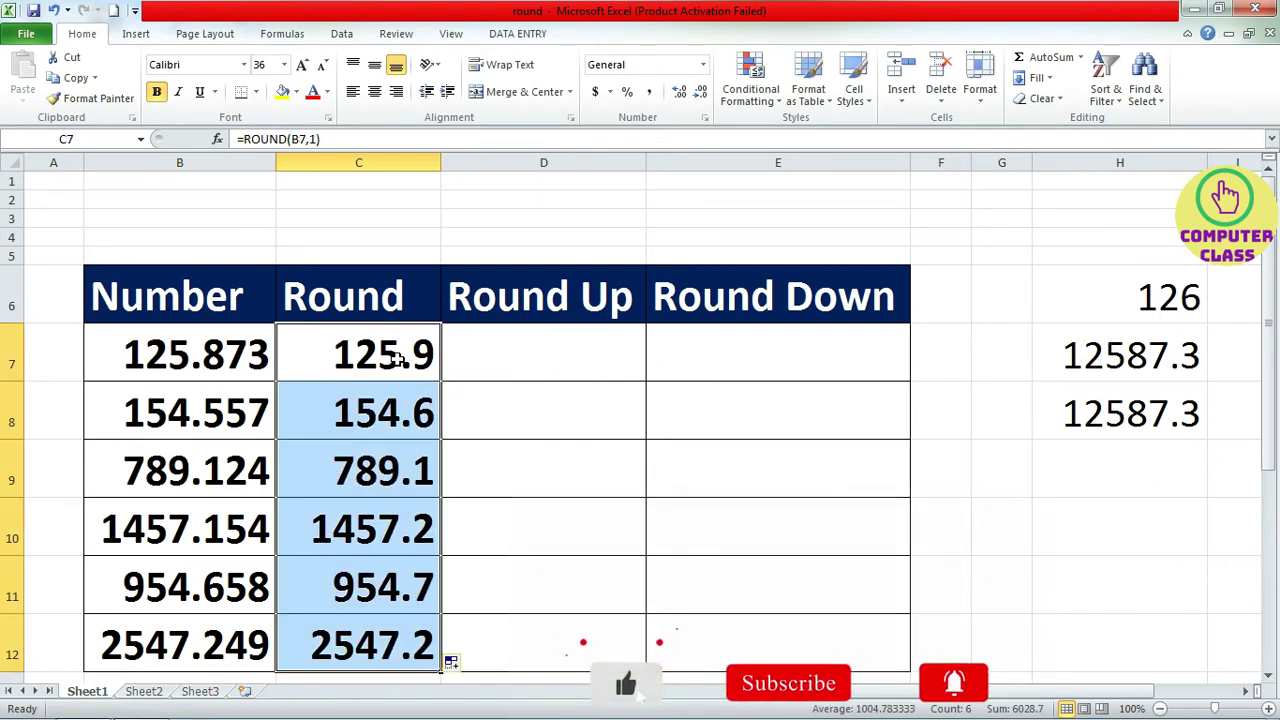
click(398, 360)
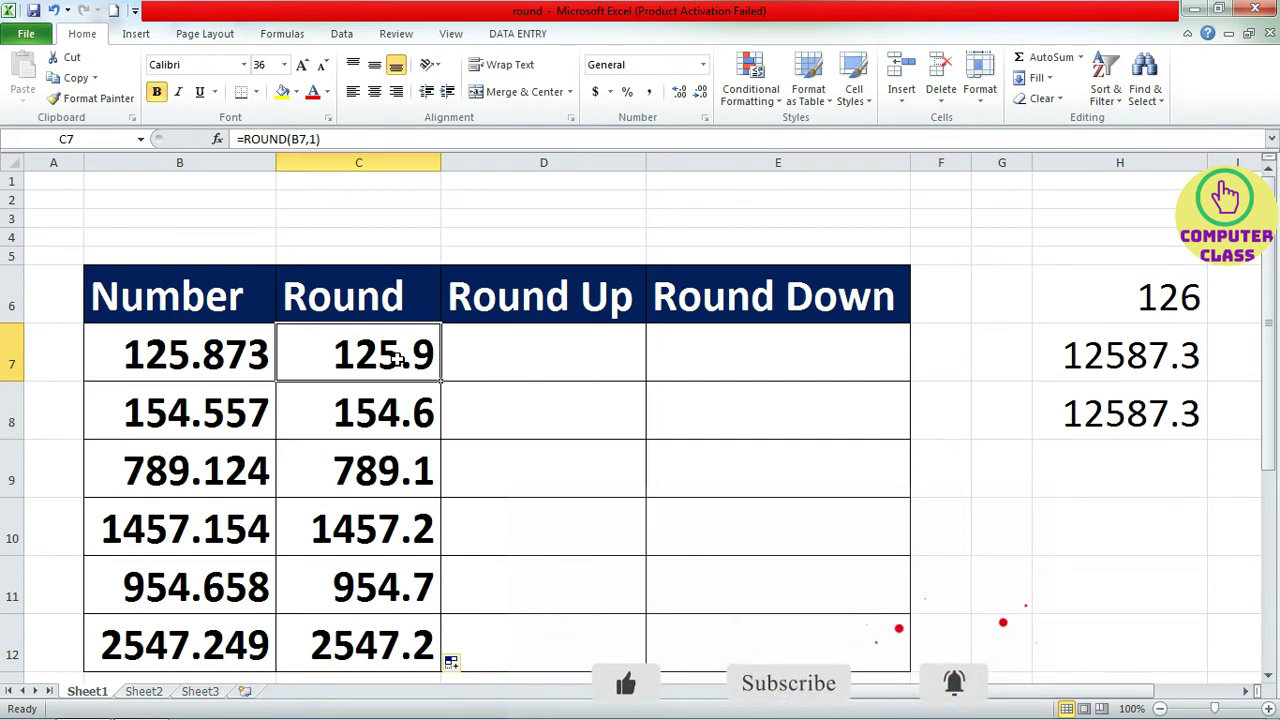
Step: Change C7 to =ROUND(B7,0) and fill down to C12, showing whole numbers
double_click(398, 360)
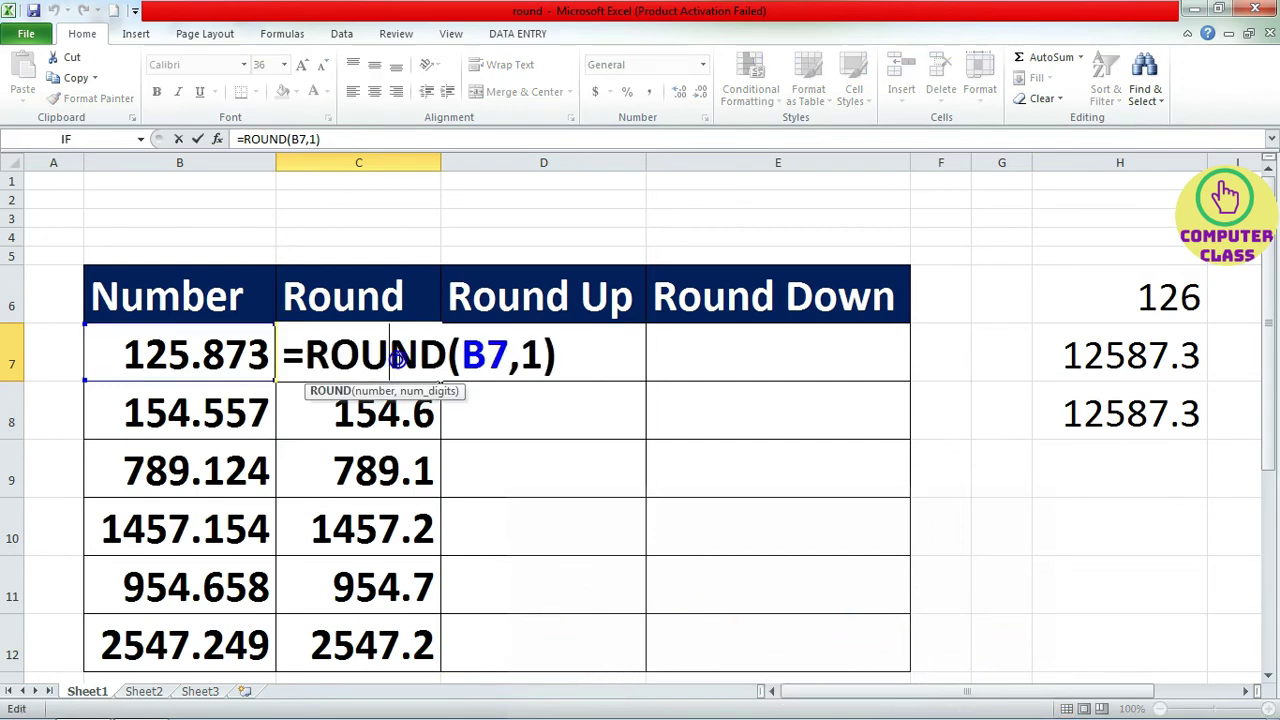
double_click(533, 354)
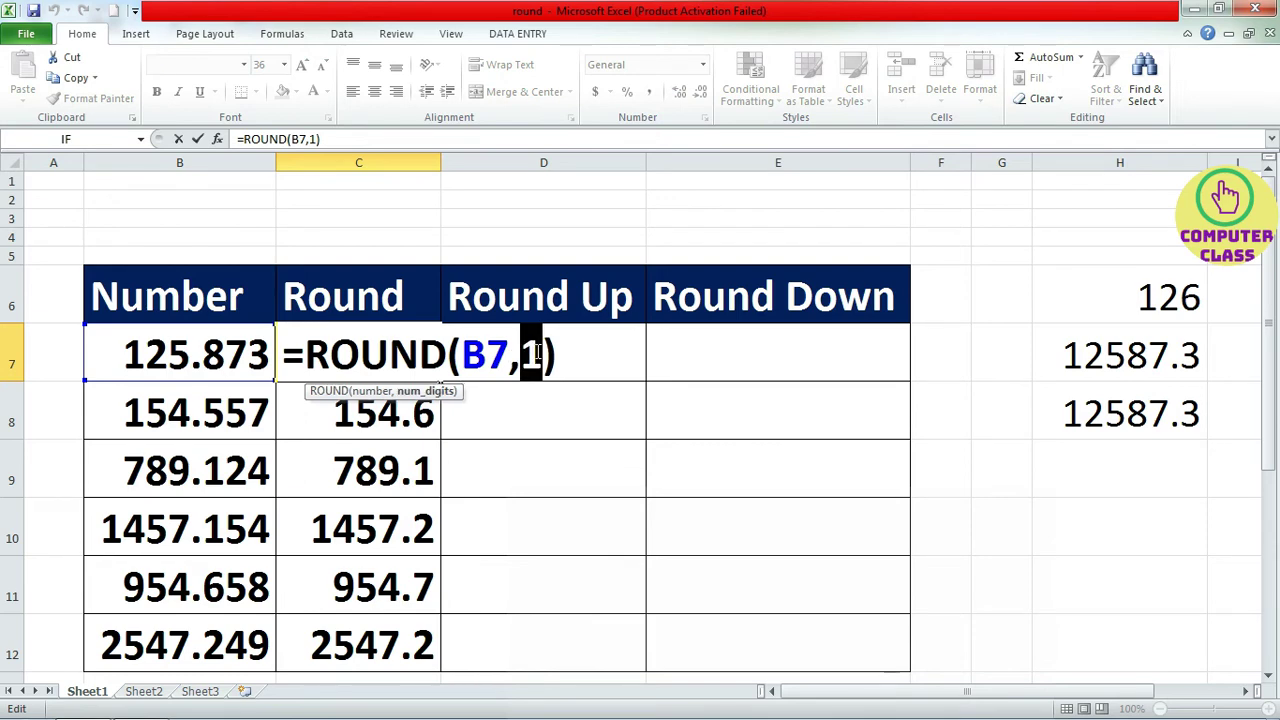
text(0)
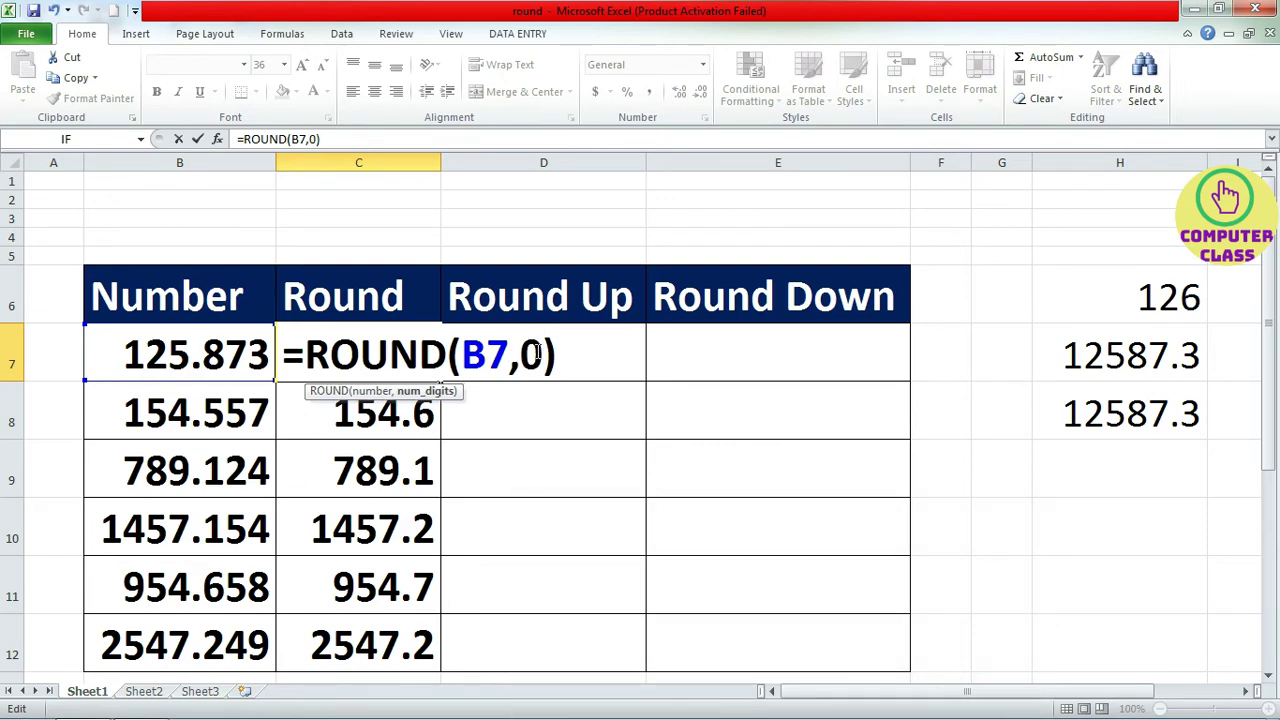
key(Return)
click(360, 337)
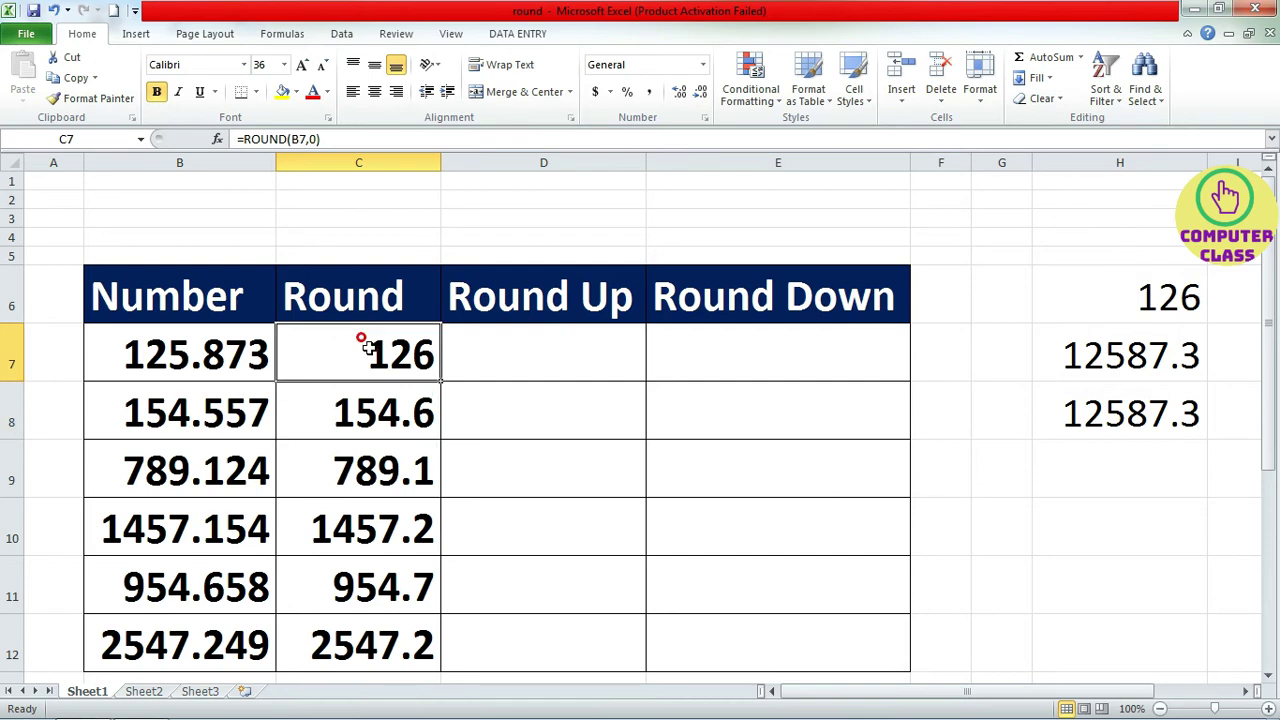
drag(440, 380, 428, 658)
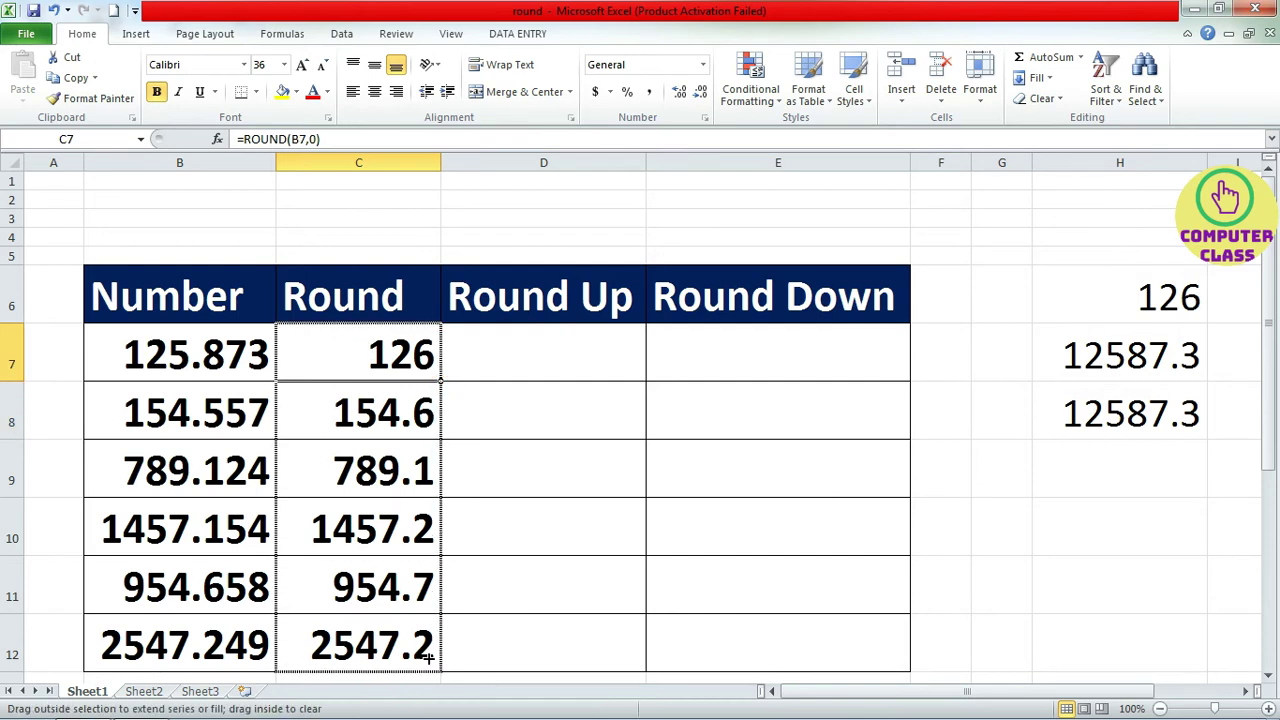
click(358, 356)
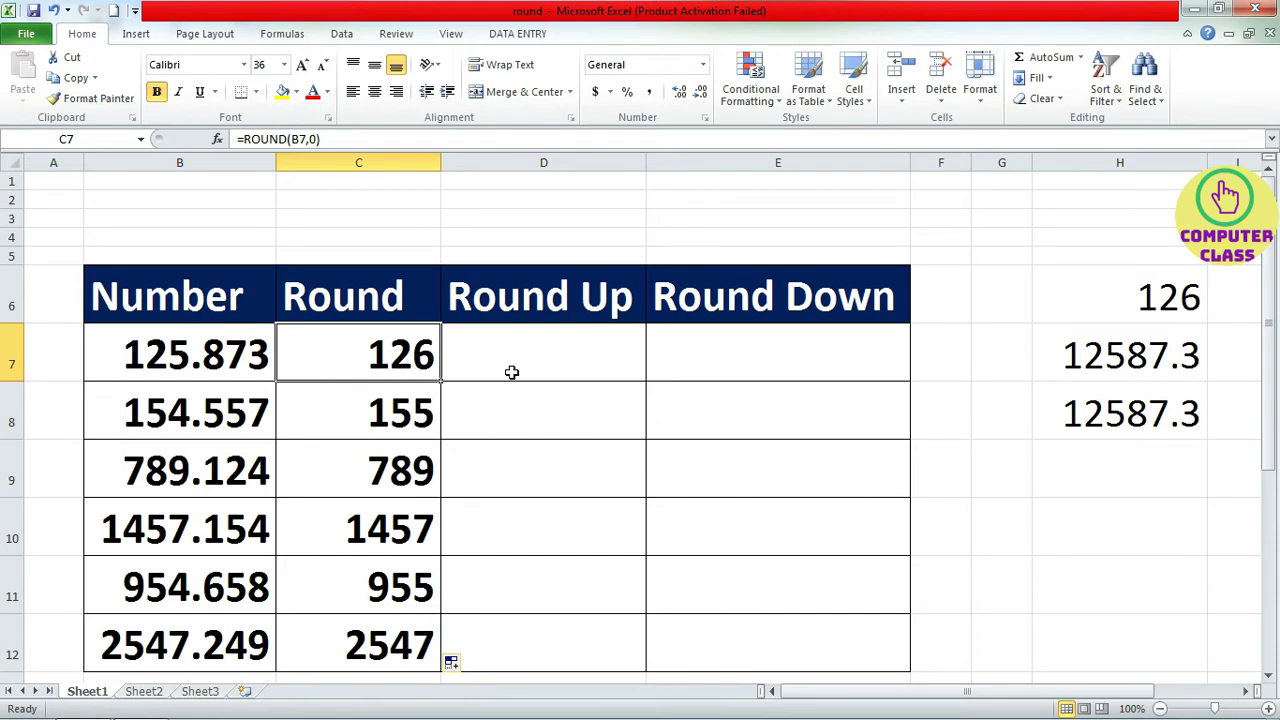
click(1086, 467)
Step: Enter =C7*100 in H9, showing 12600, and compare it with H6's formula
text(=)
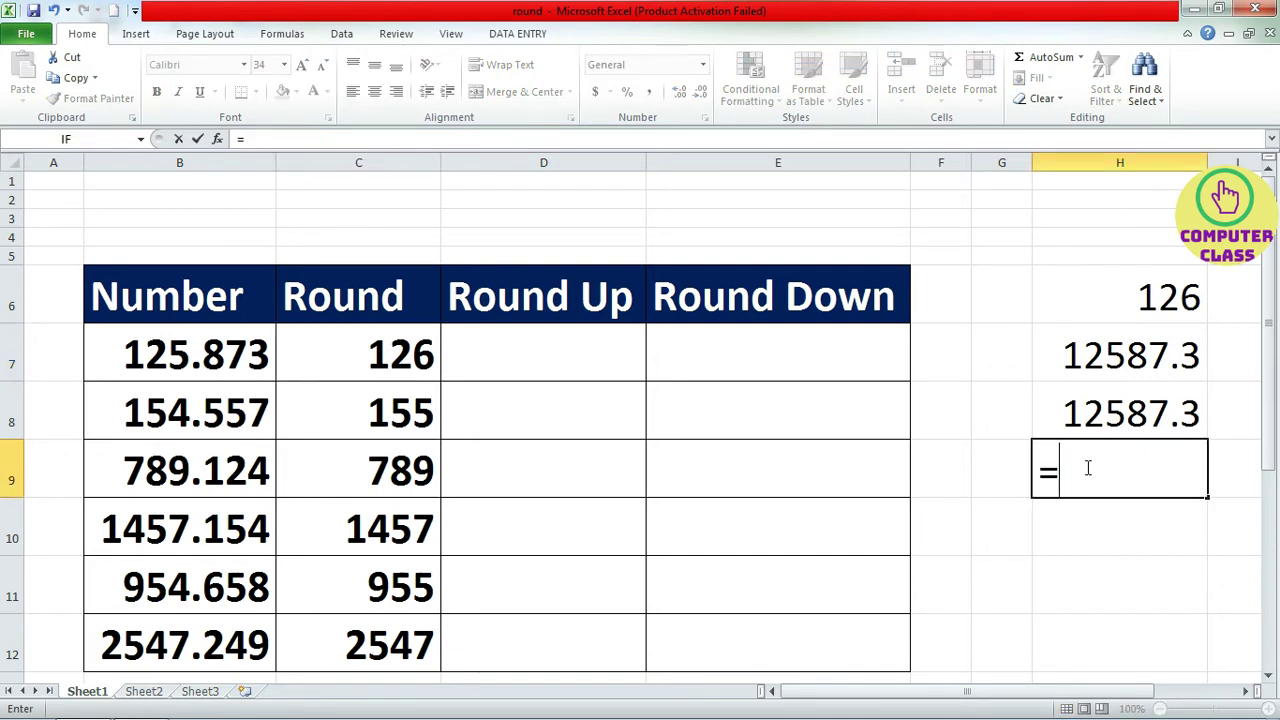
click(383, 352)
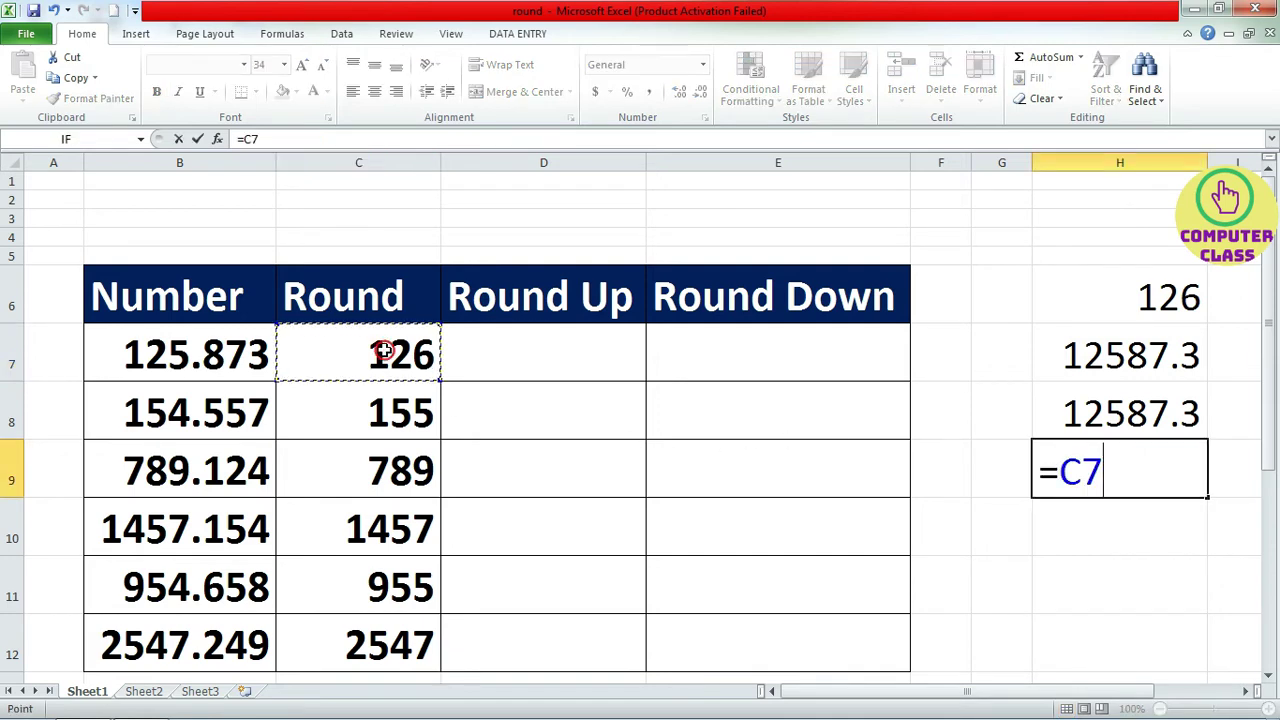
text(*100)
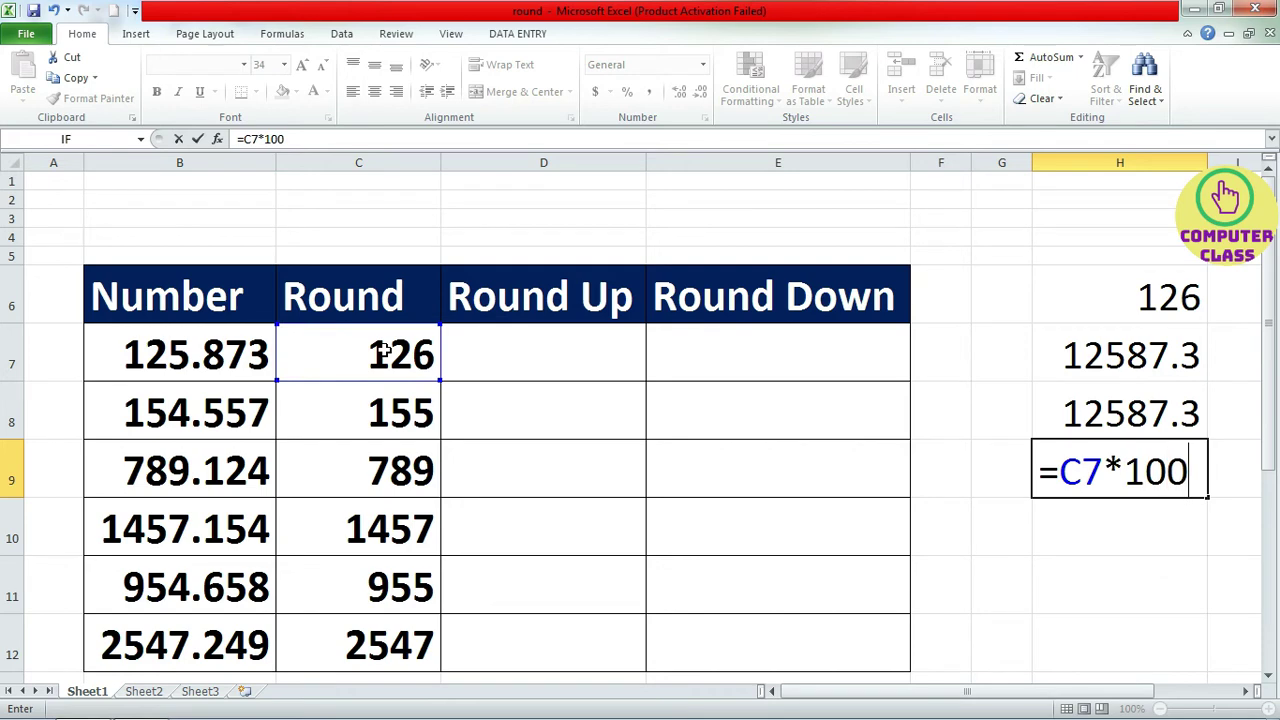
key(Return)
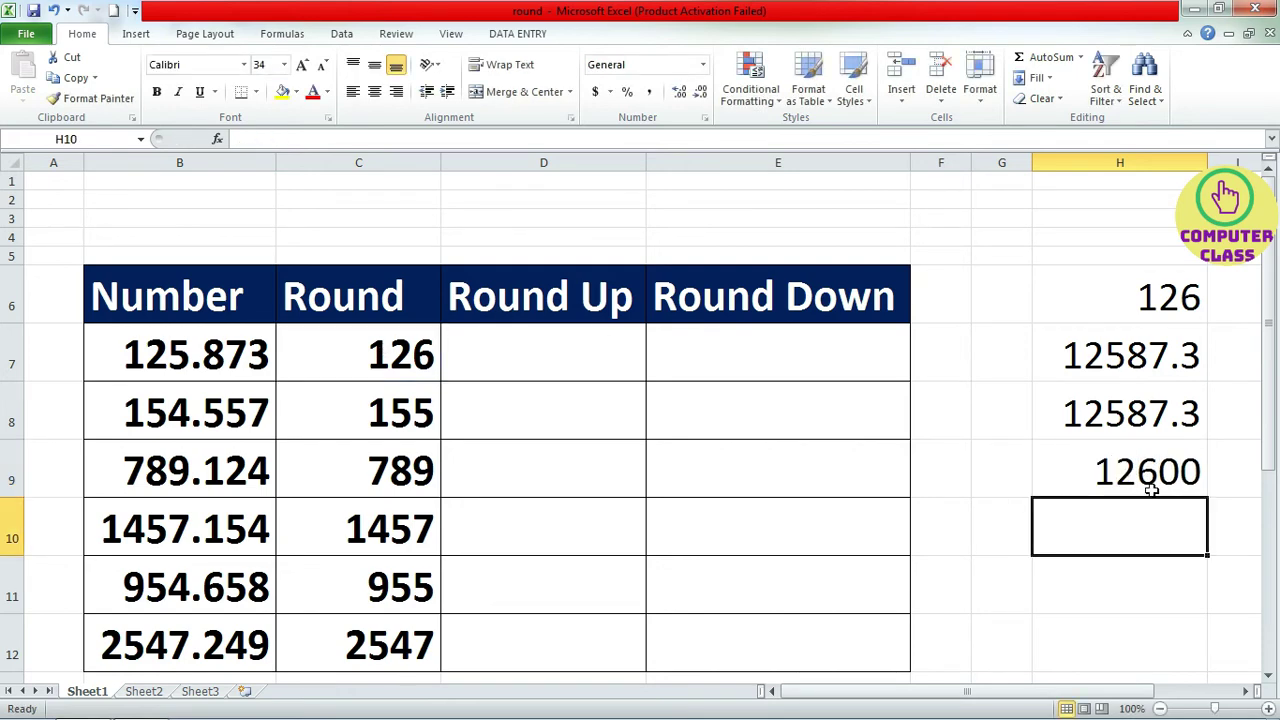
click(1146, 475)
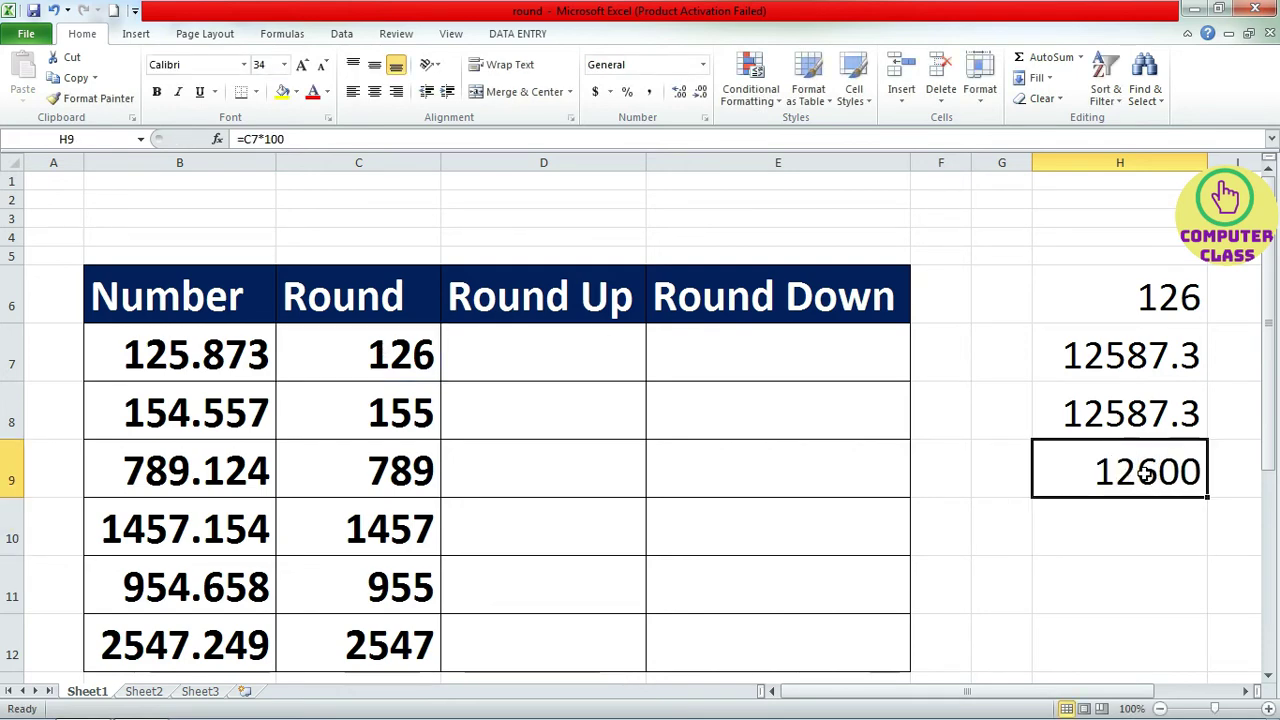
click(1142, 302)
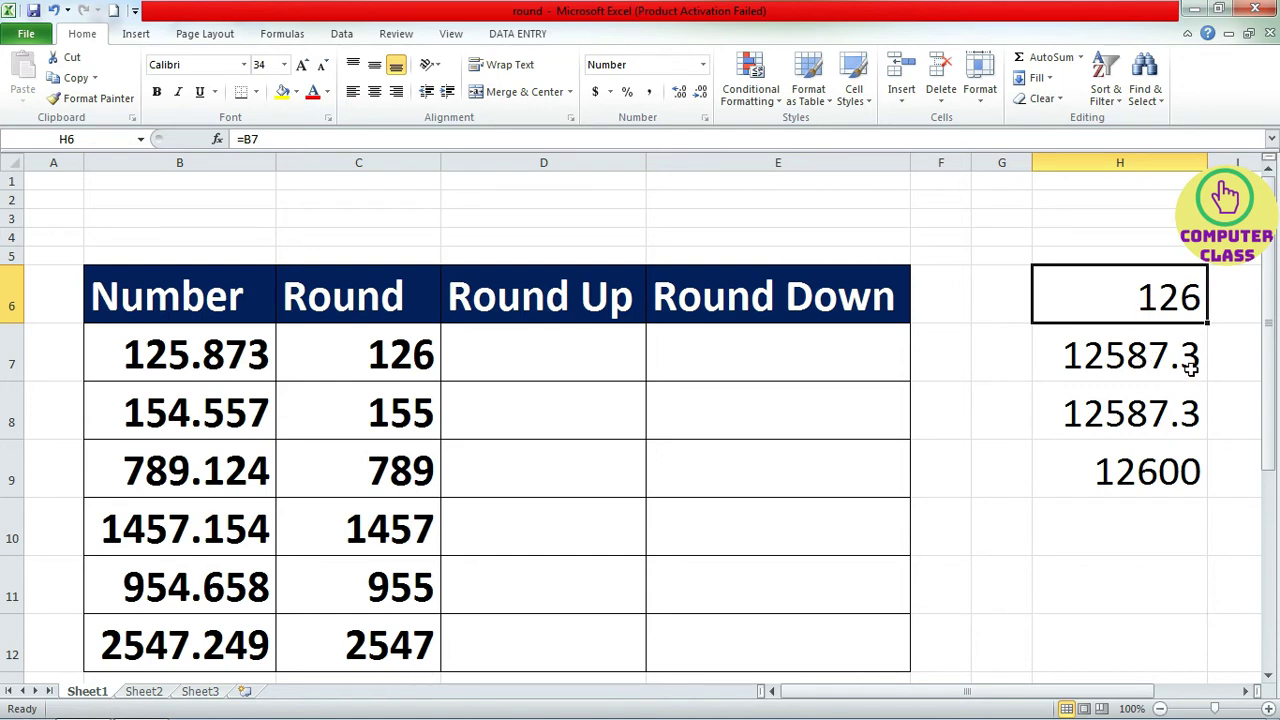
click(1117, 357)
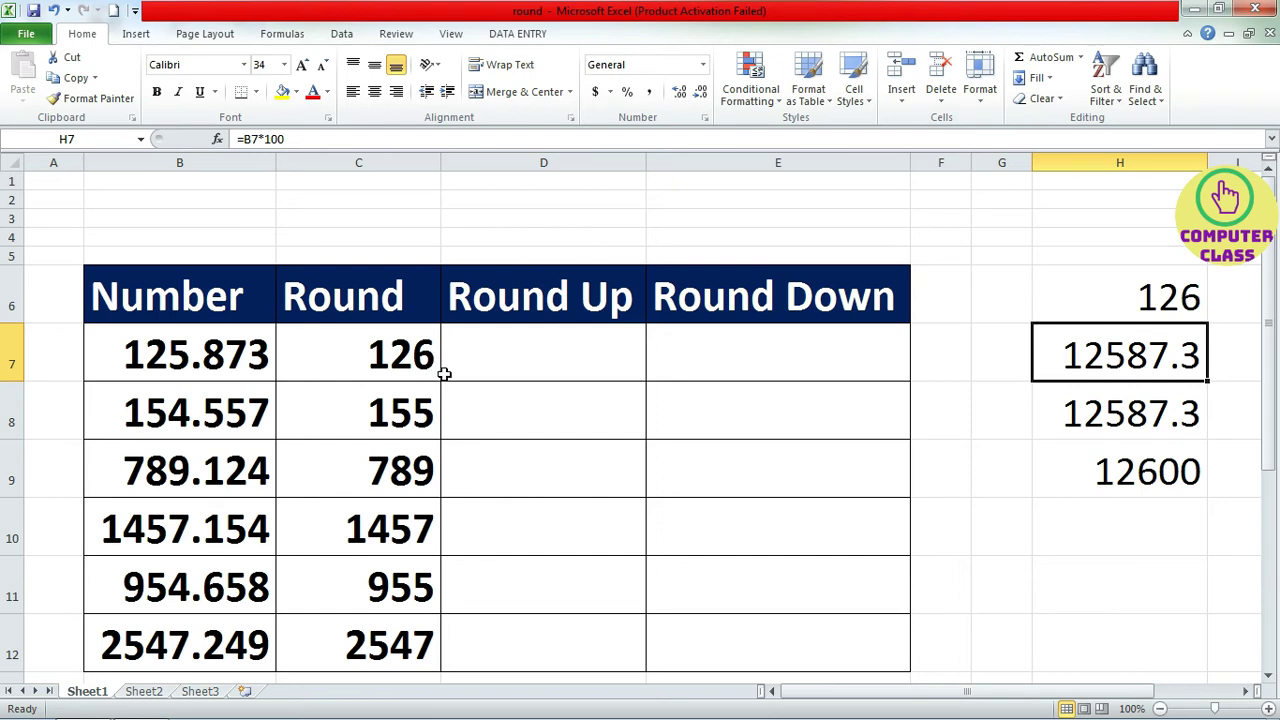
click(396, 354)
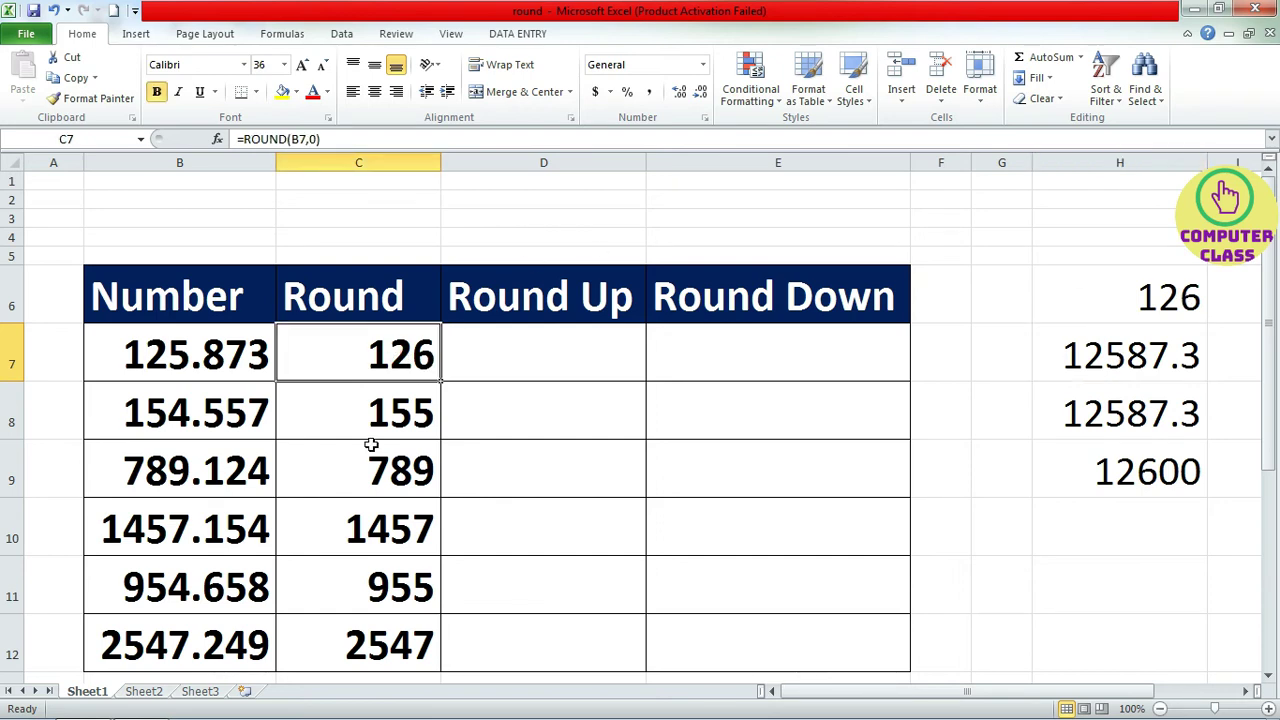
click(1155, 468)
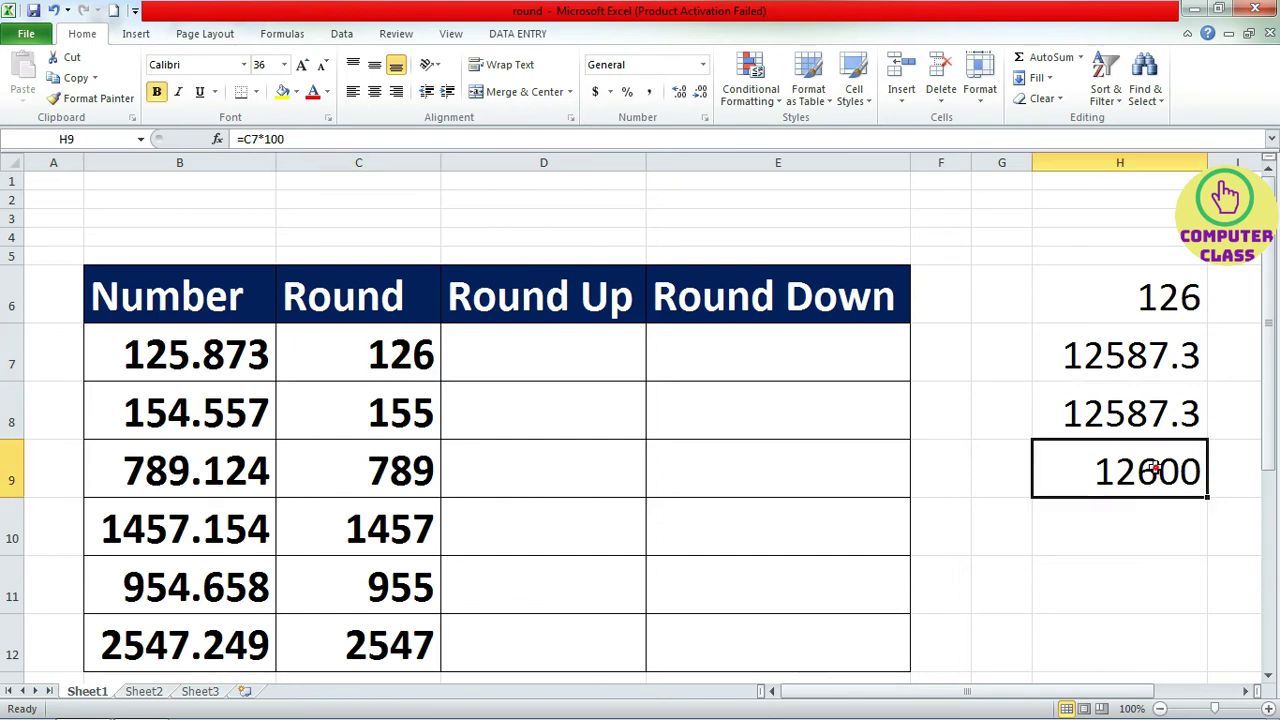
click(1112, 535)
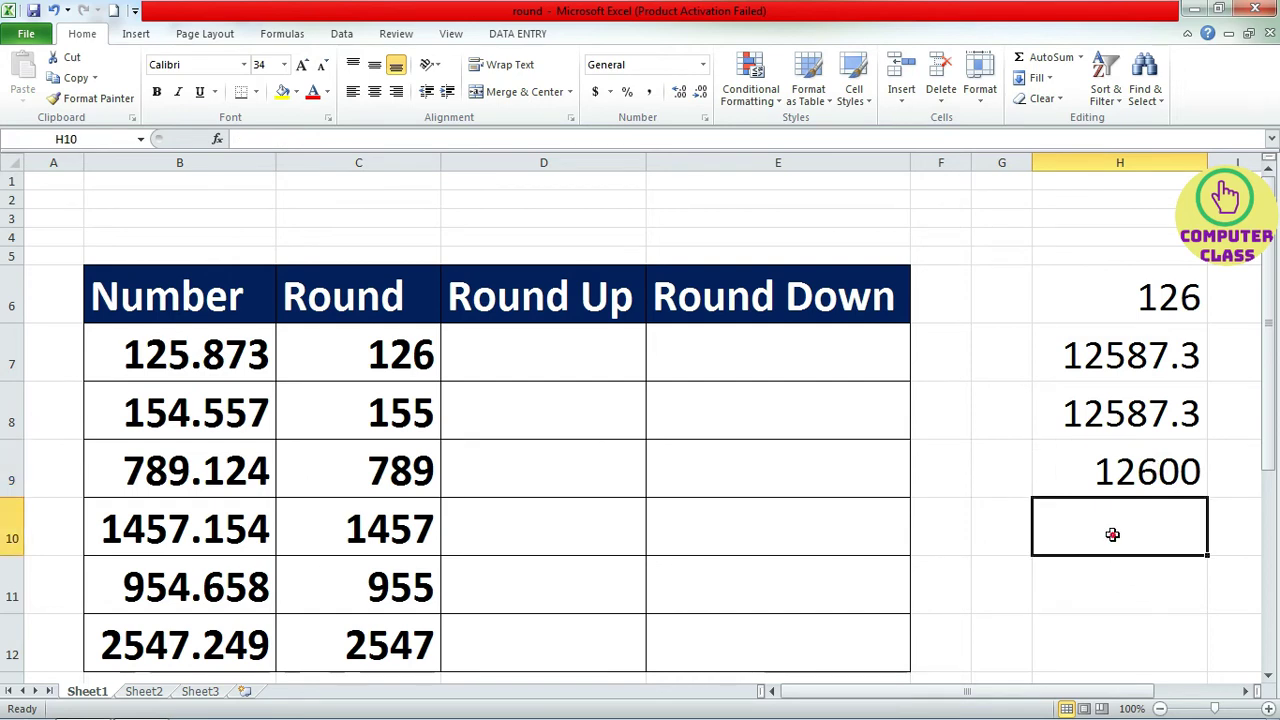
click(358, 355)
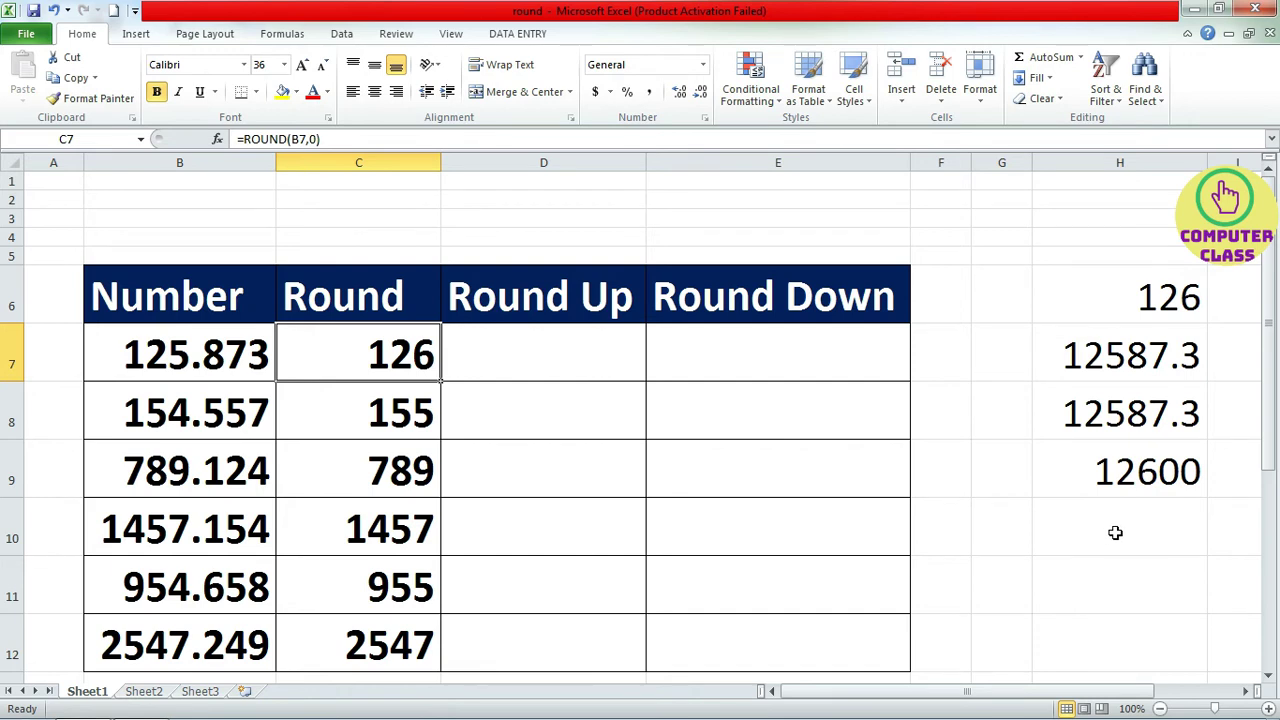
click(1118, 484)
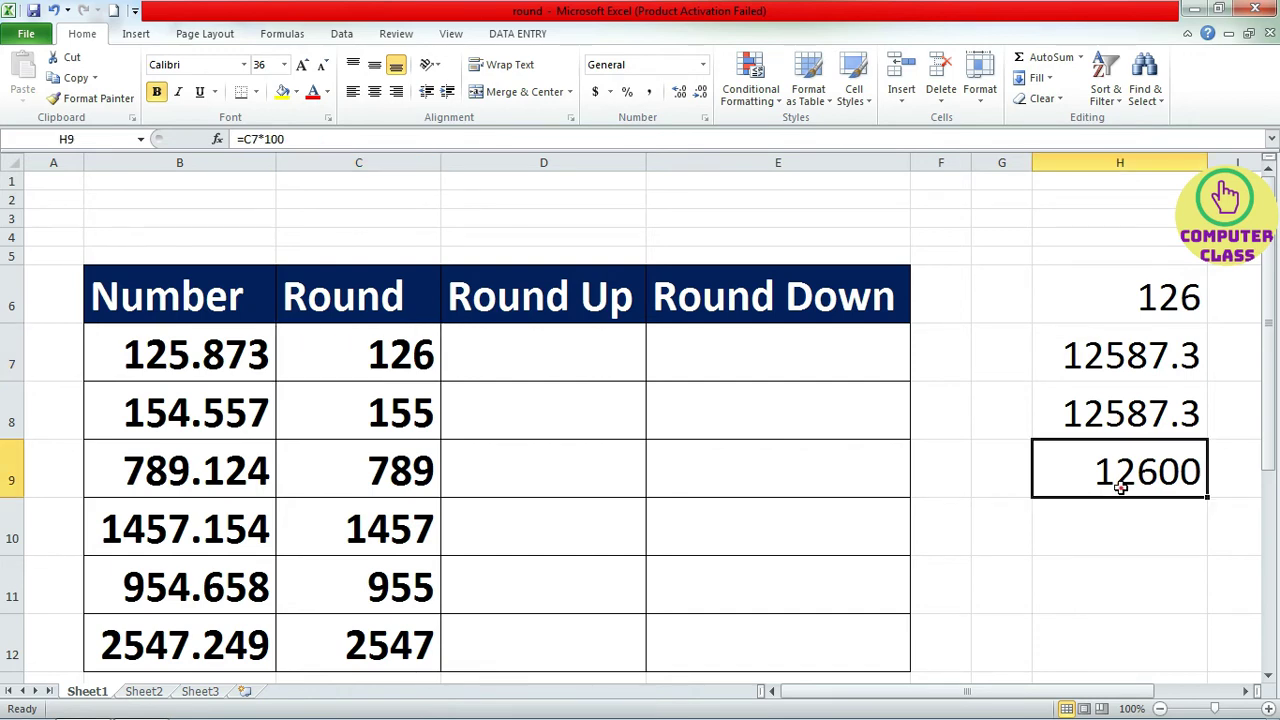
click(1160, 565)
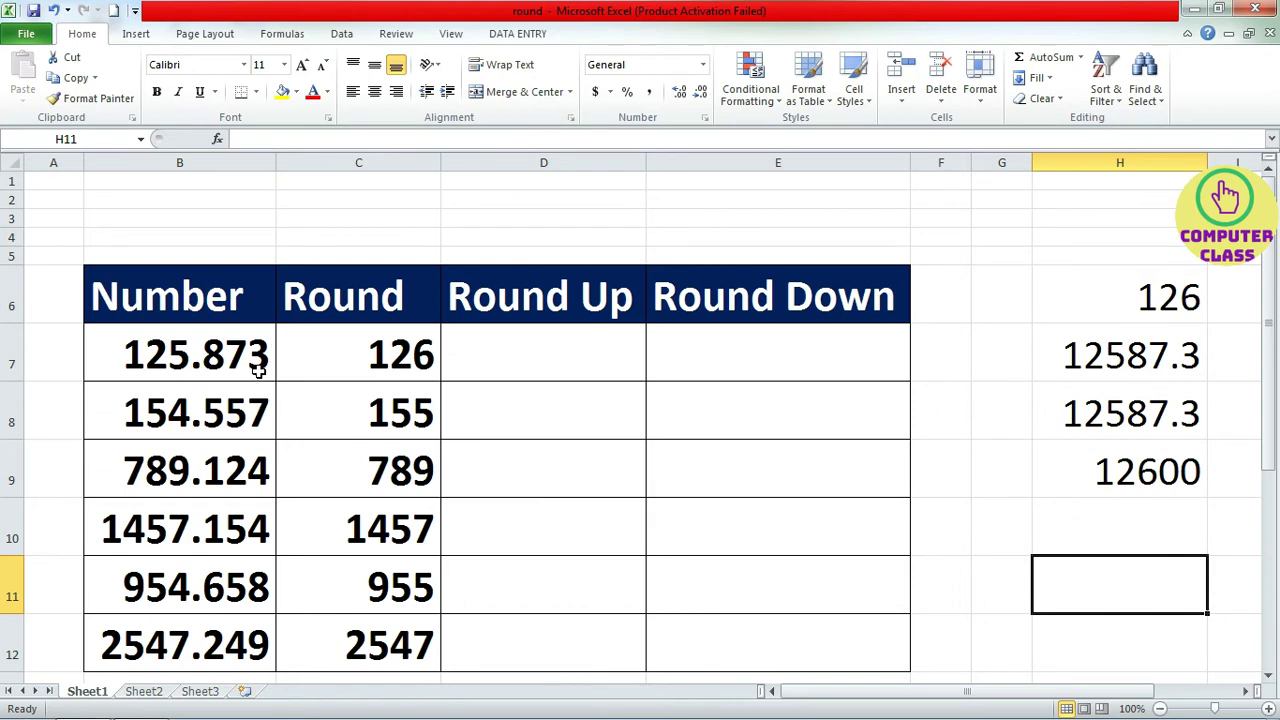
click(213, 371)
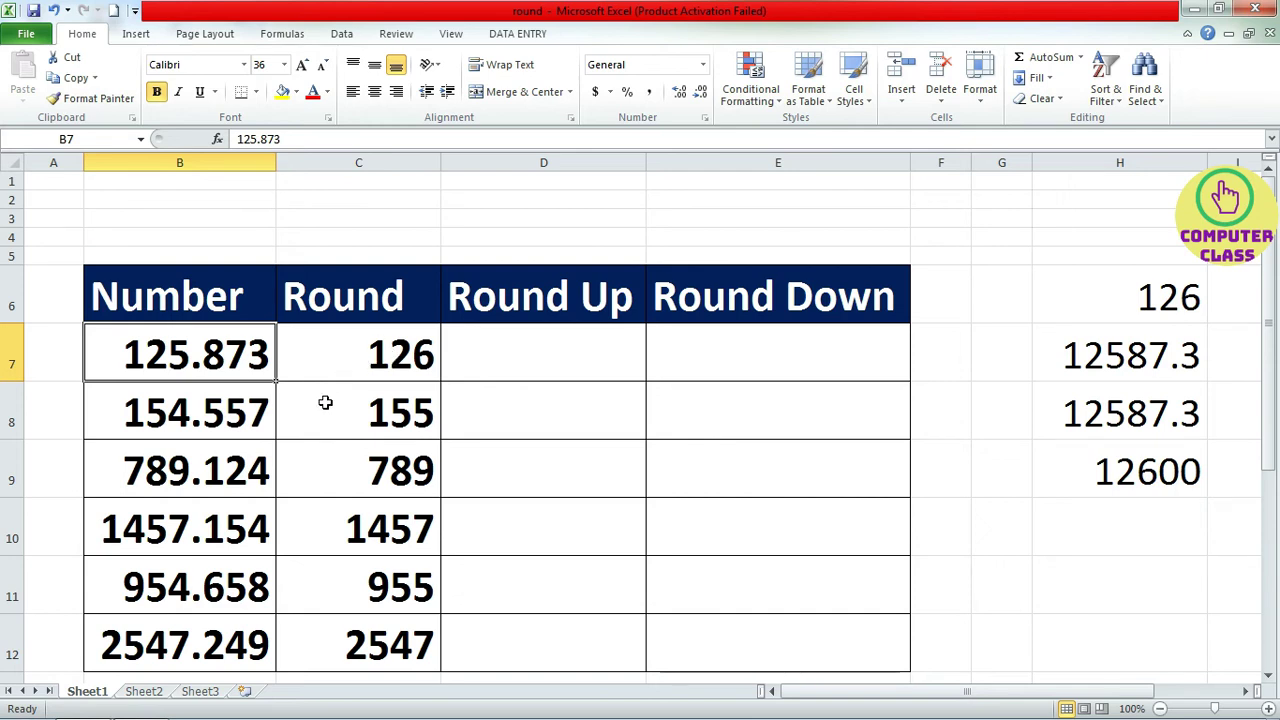
click(222, 476)
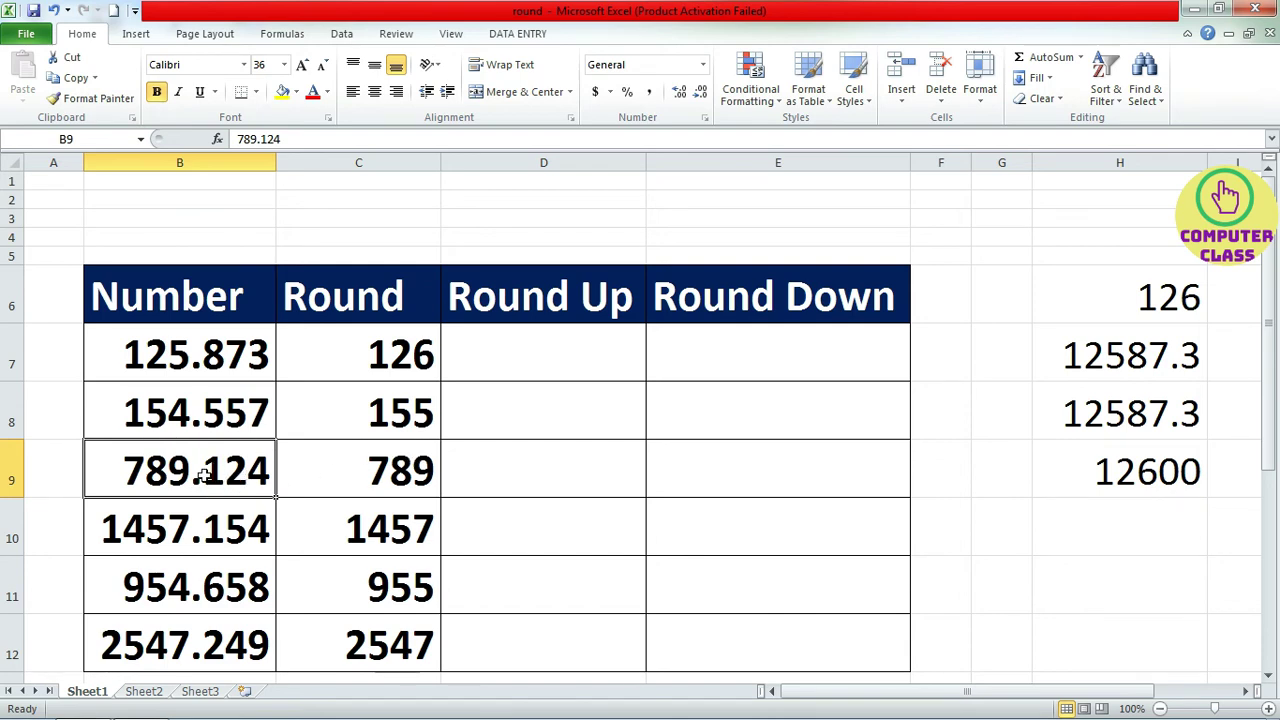
click(366, 471)
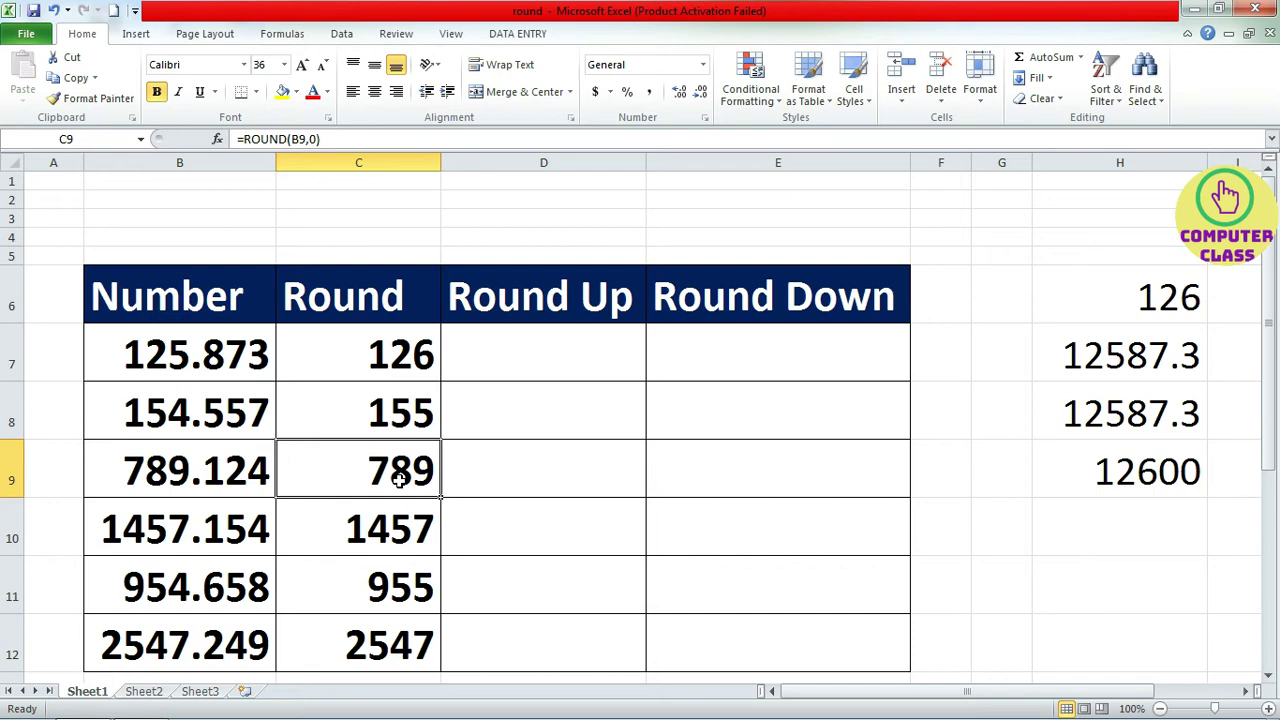
click(389, 360)
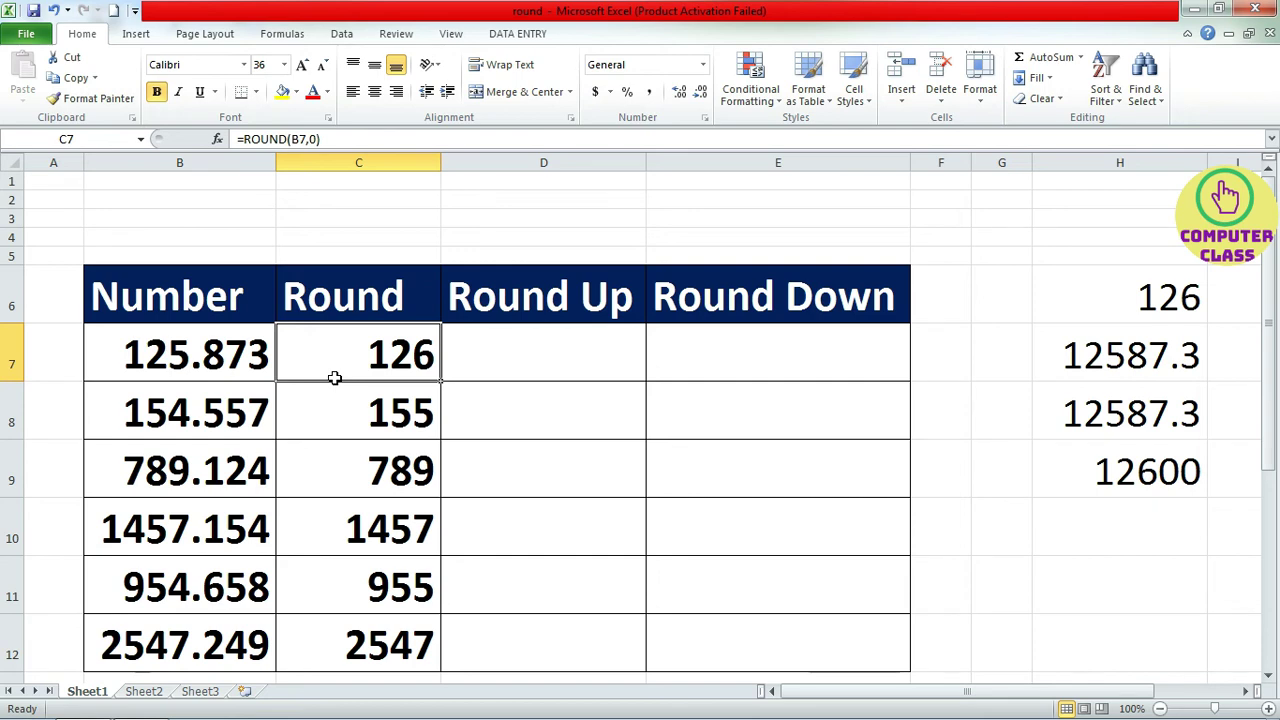
Step: Enter =ROUNDUP(B7,0) in D7 and fill it down to D12 (126 through 2548)
click(528, 350)
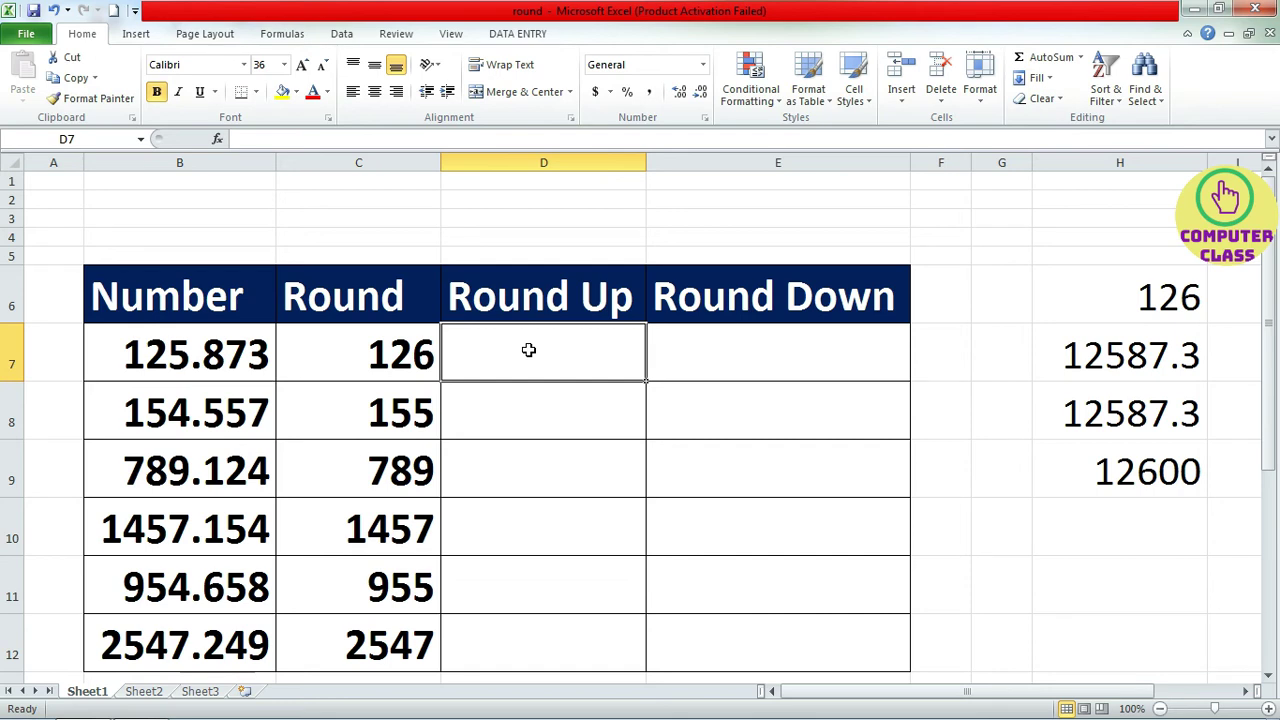
text(=)
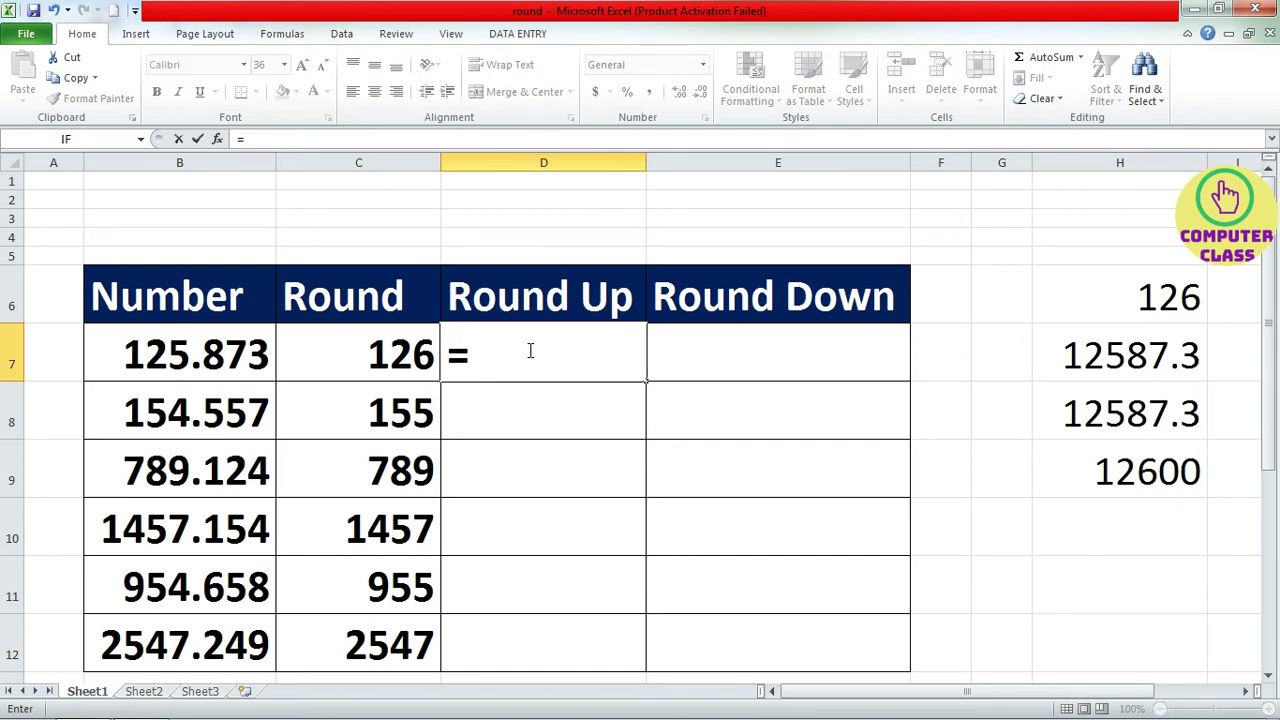
text(roun)
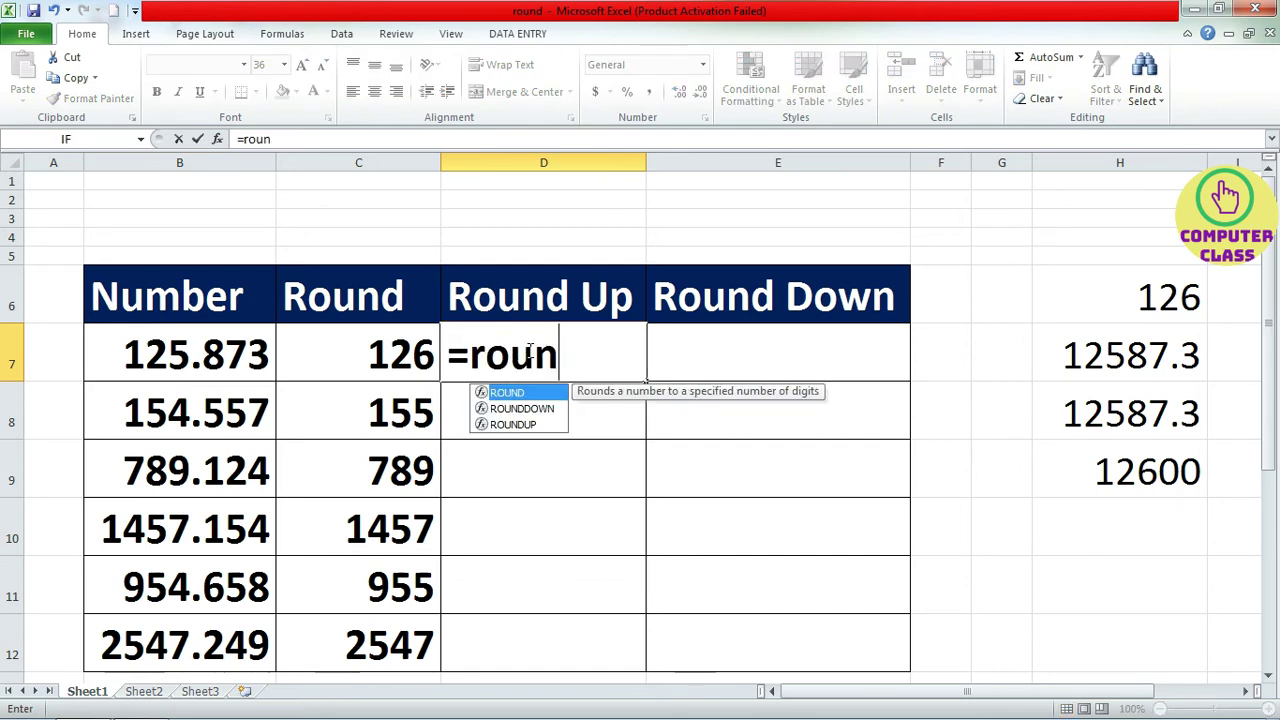
text(dup)
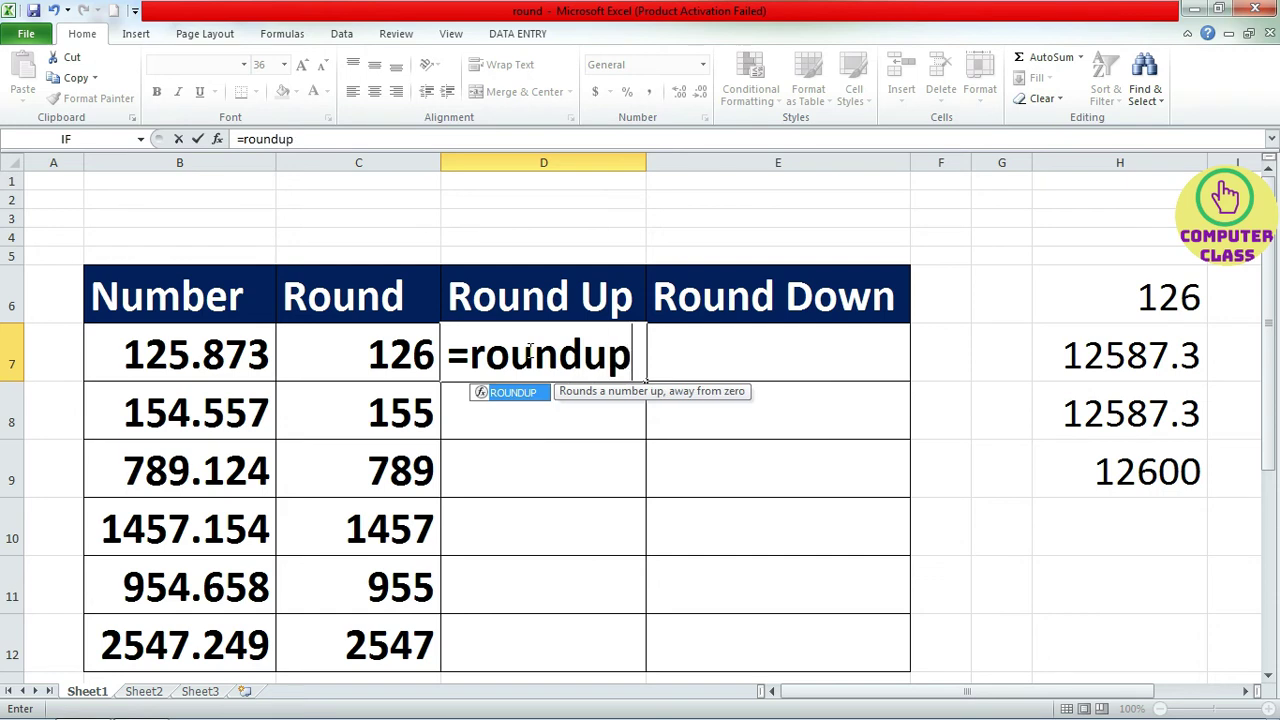
text(()
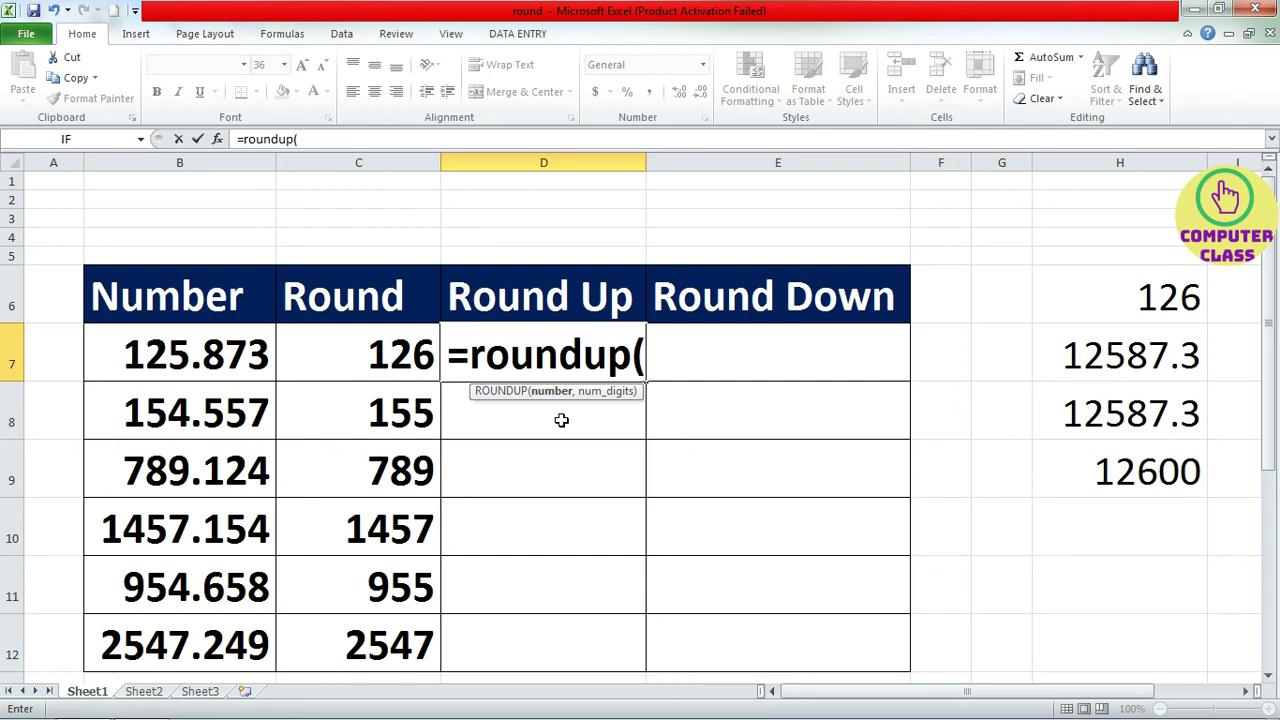
click(171, 364)
text(,0)
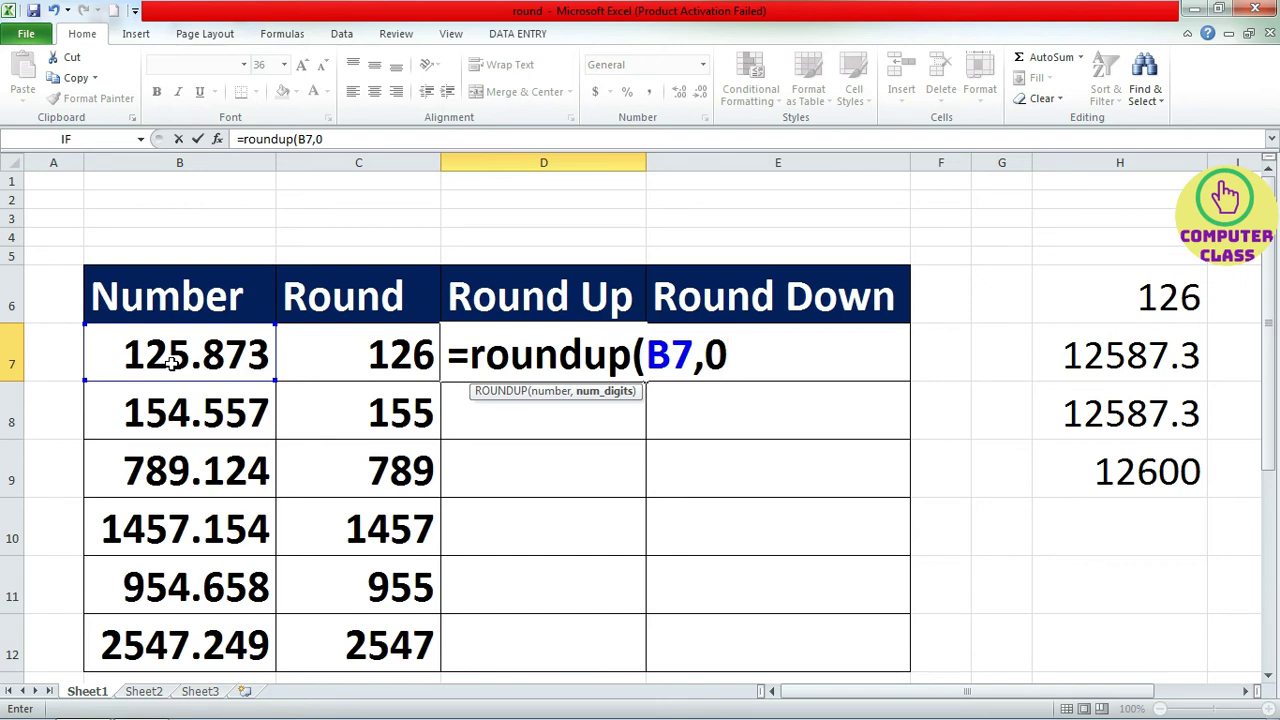
text())
key(Return)
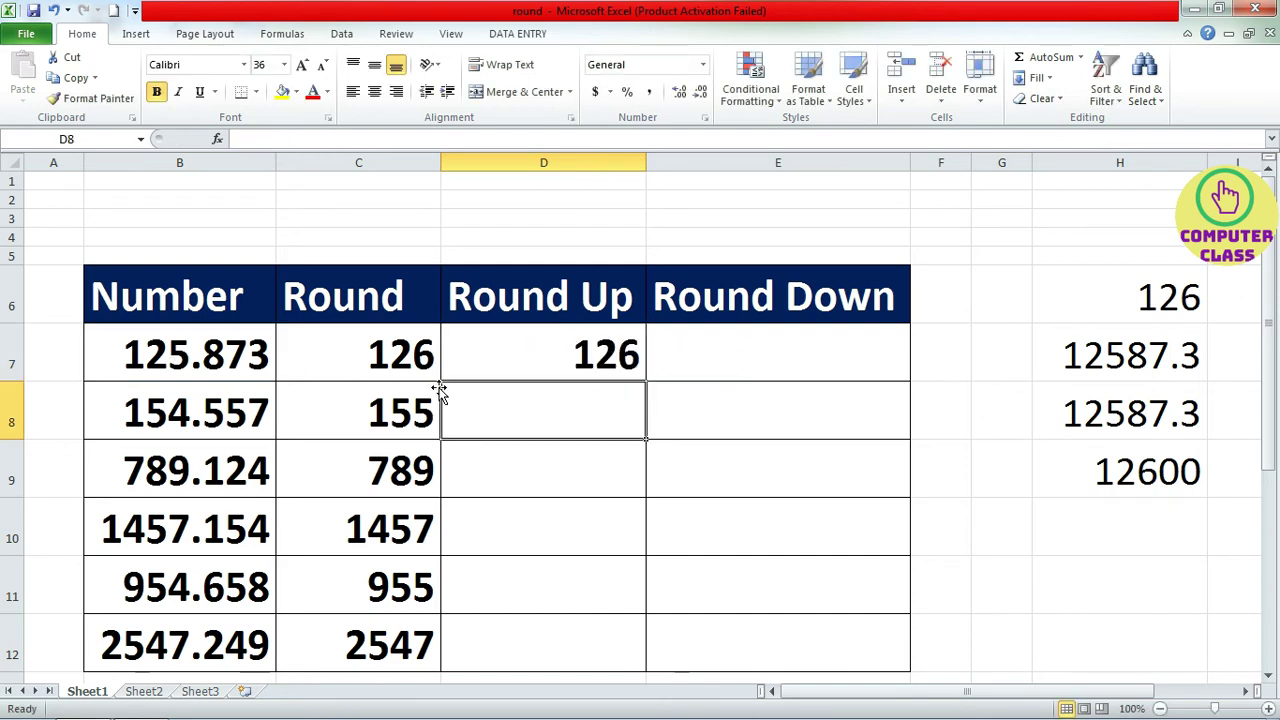
click(541, 344)
drag(645, 381, 627, 664)
click(746, 365)
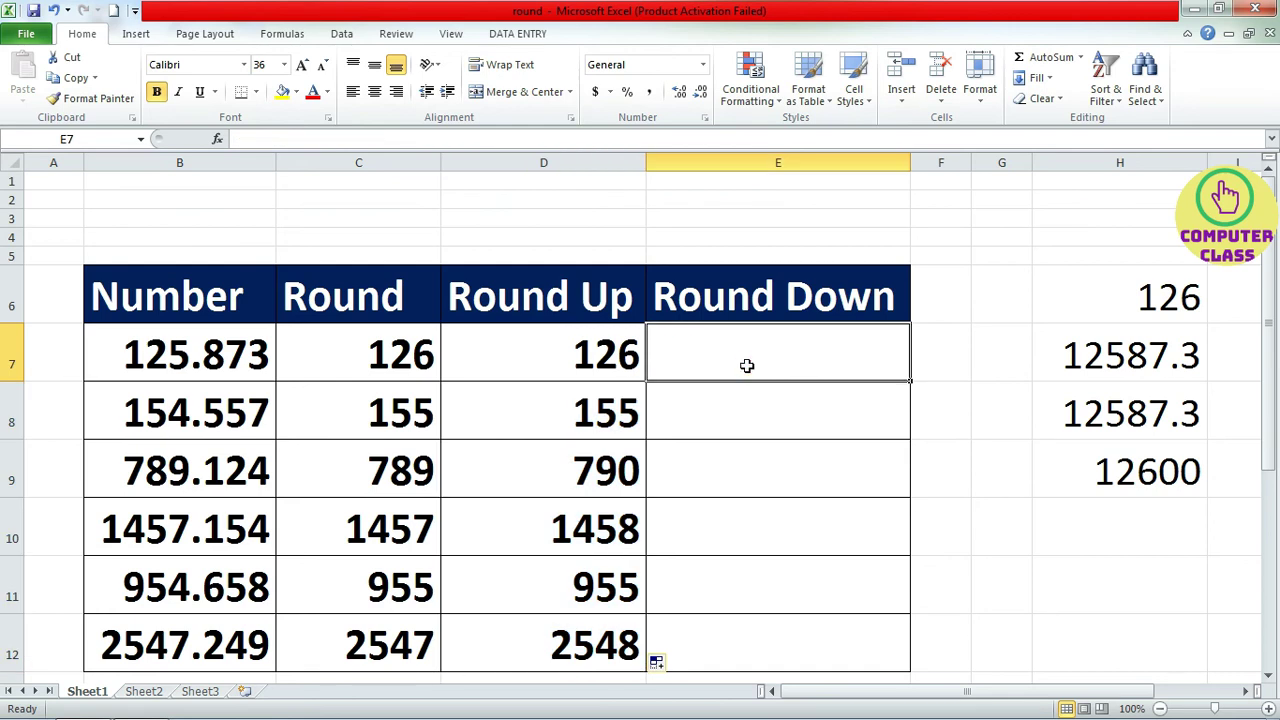
Step: Enter =ROUNDDOWN(B7,0) in E7, fill it to E12, then review all three rounding formulas
text(=)
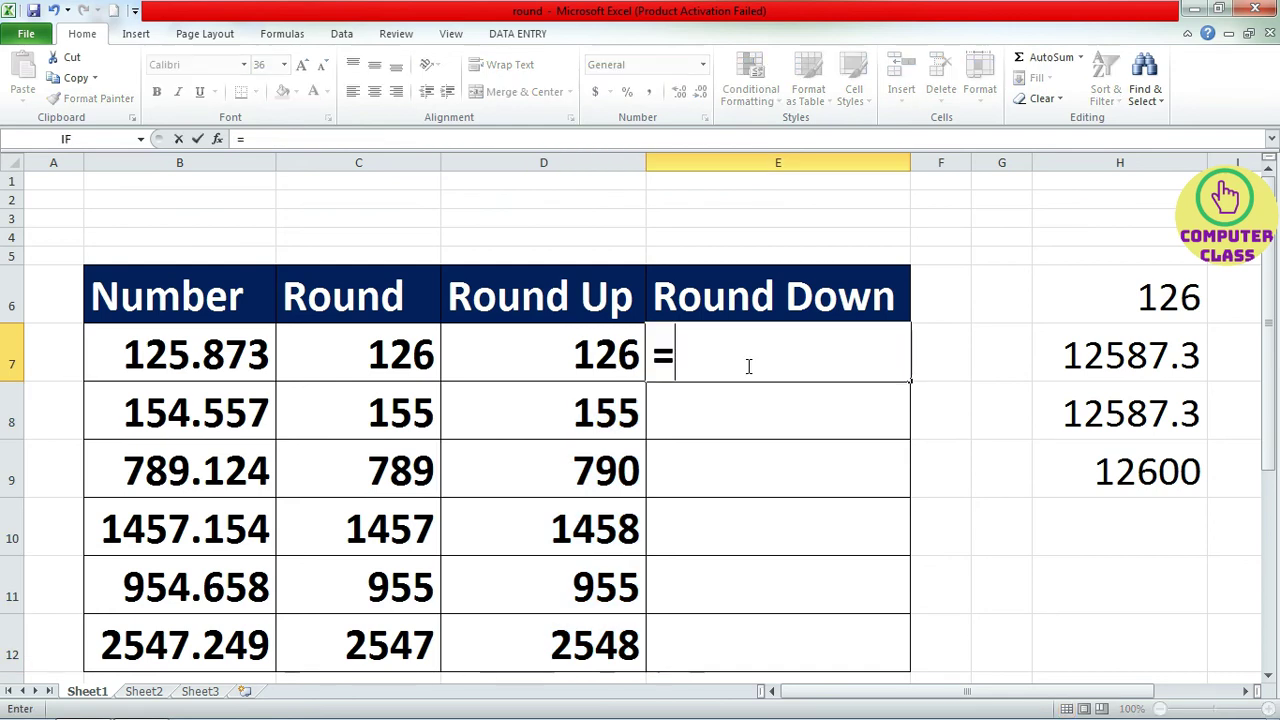
text(round)
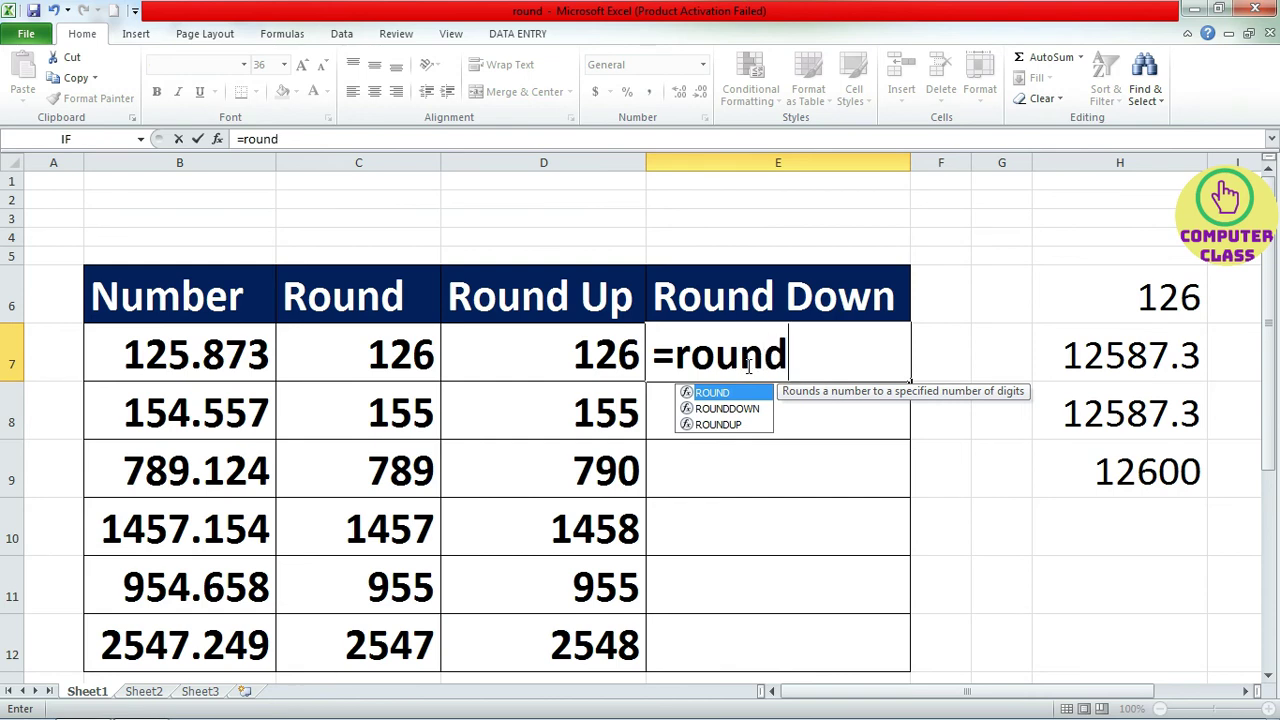
text(down)
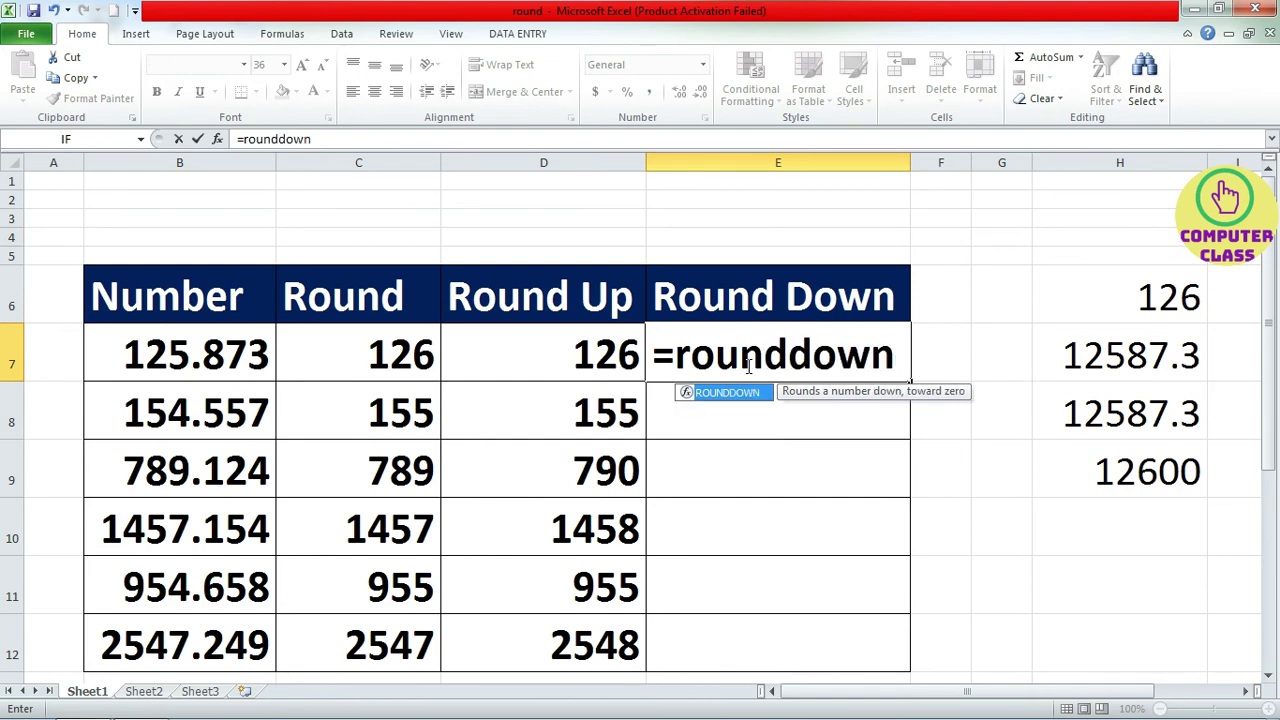
text(()
click(170, 352)
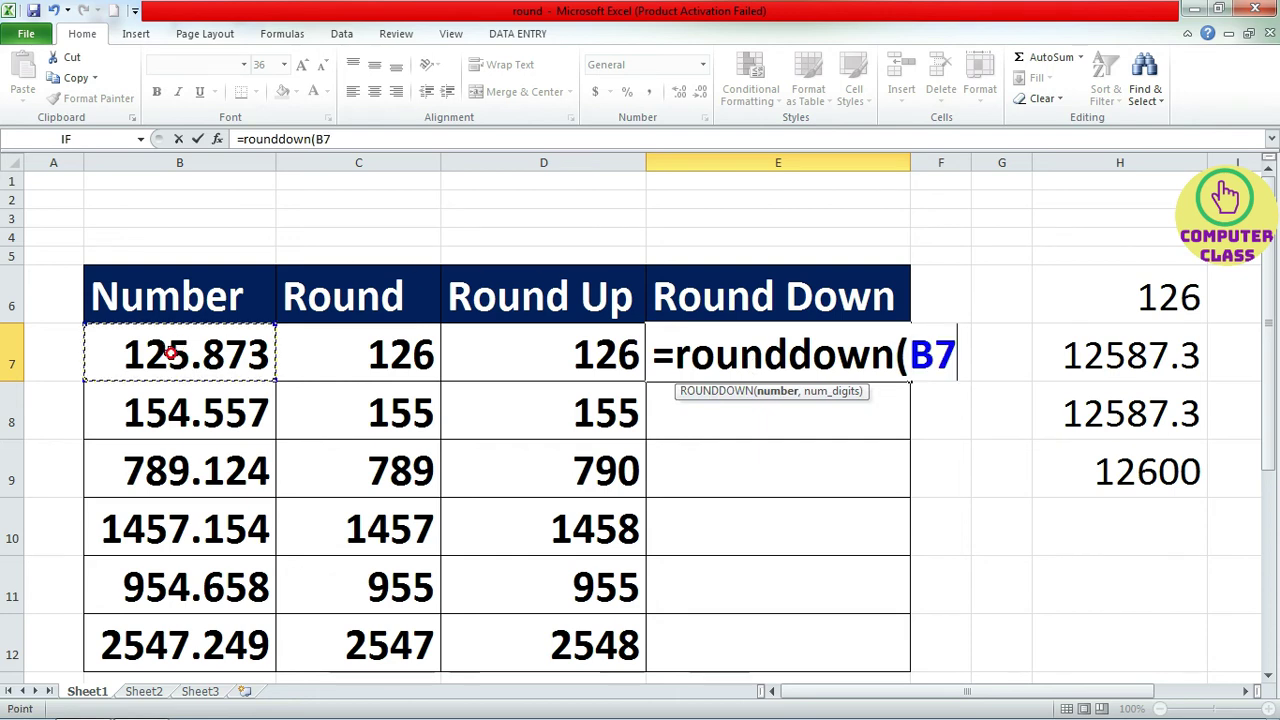
text(,)
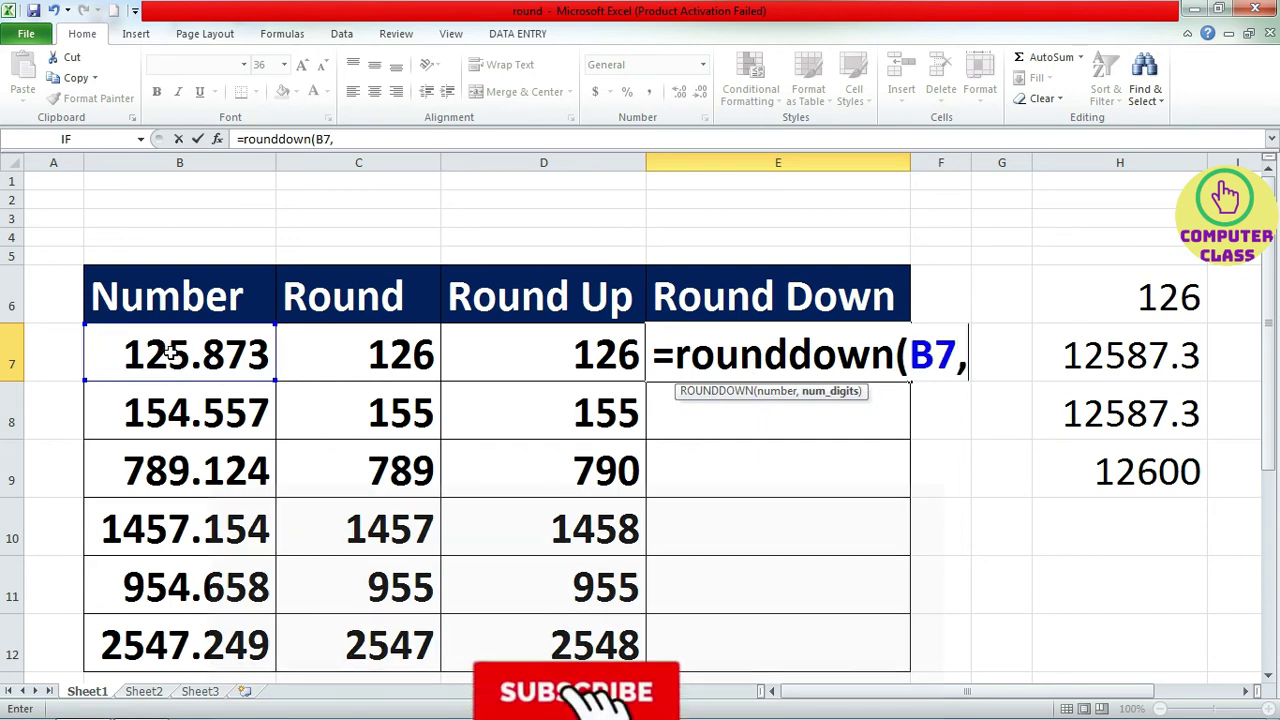
text(0)
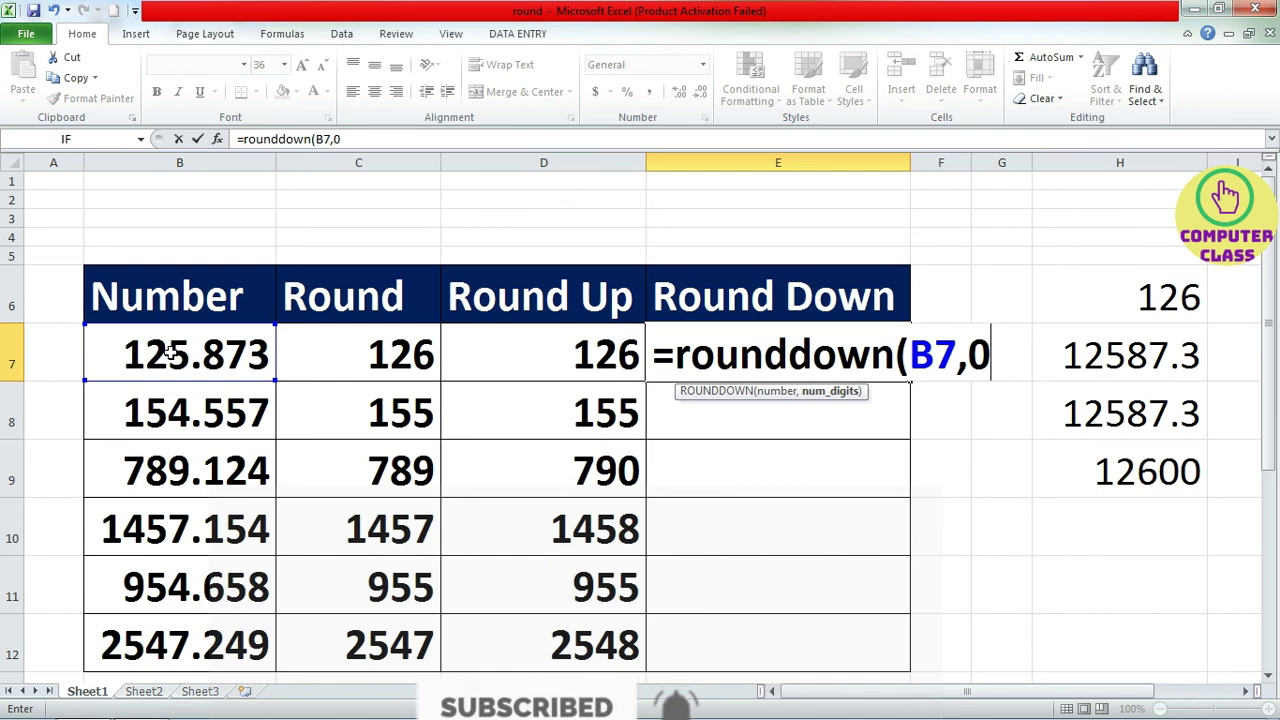
text())
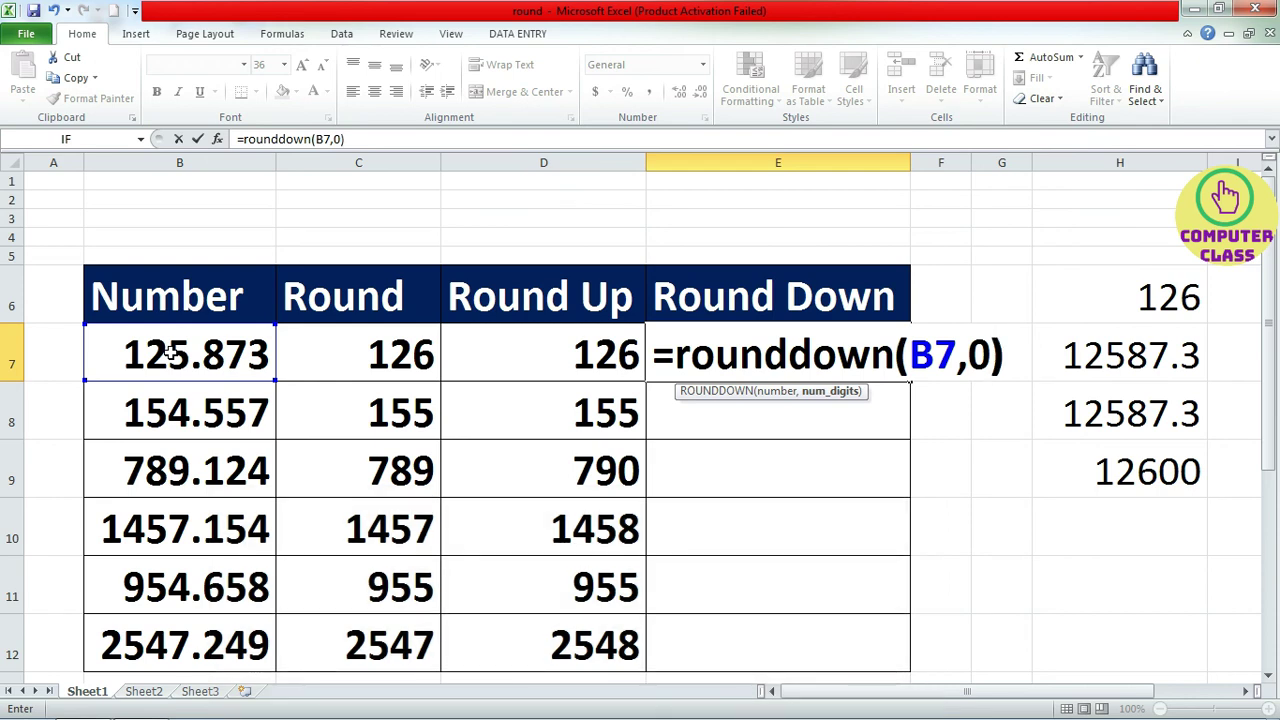
key(Return)
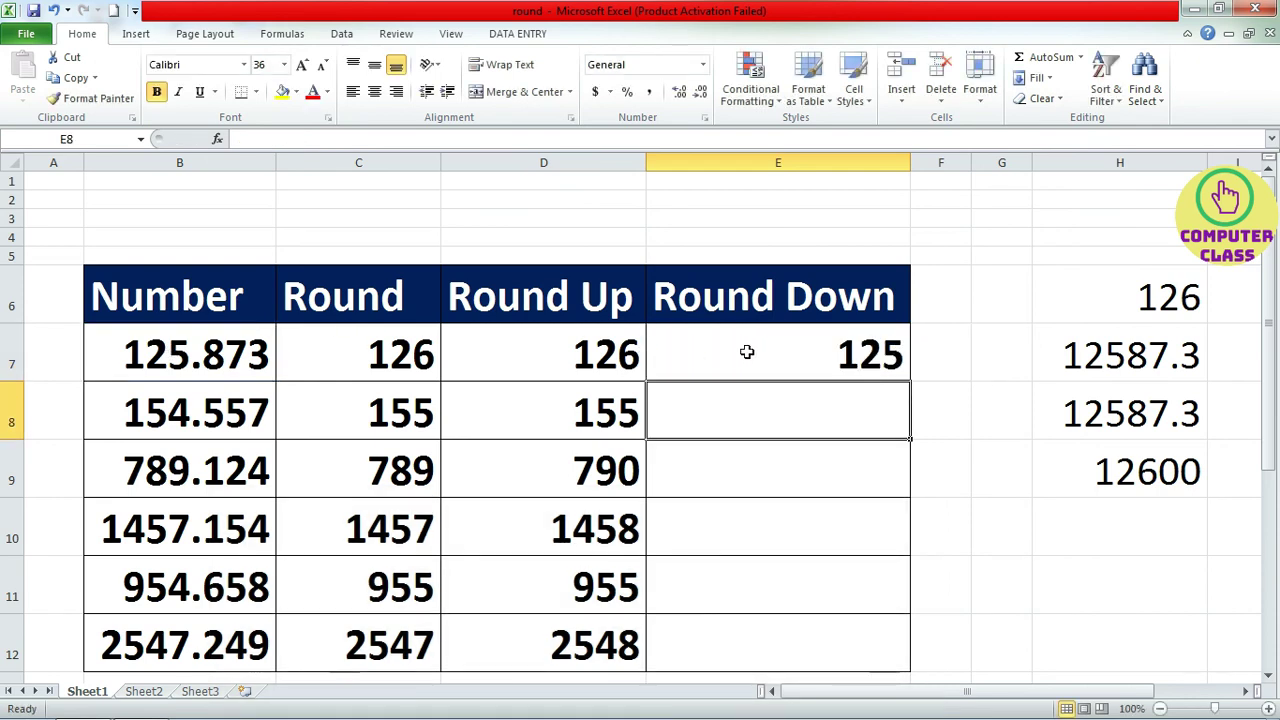
click(742, 353)
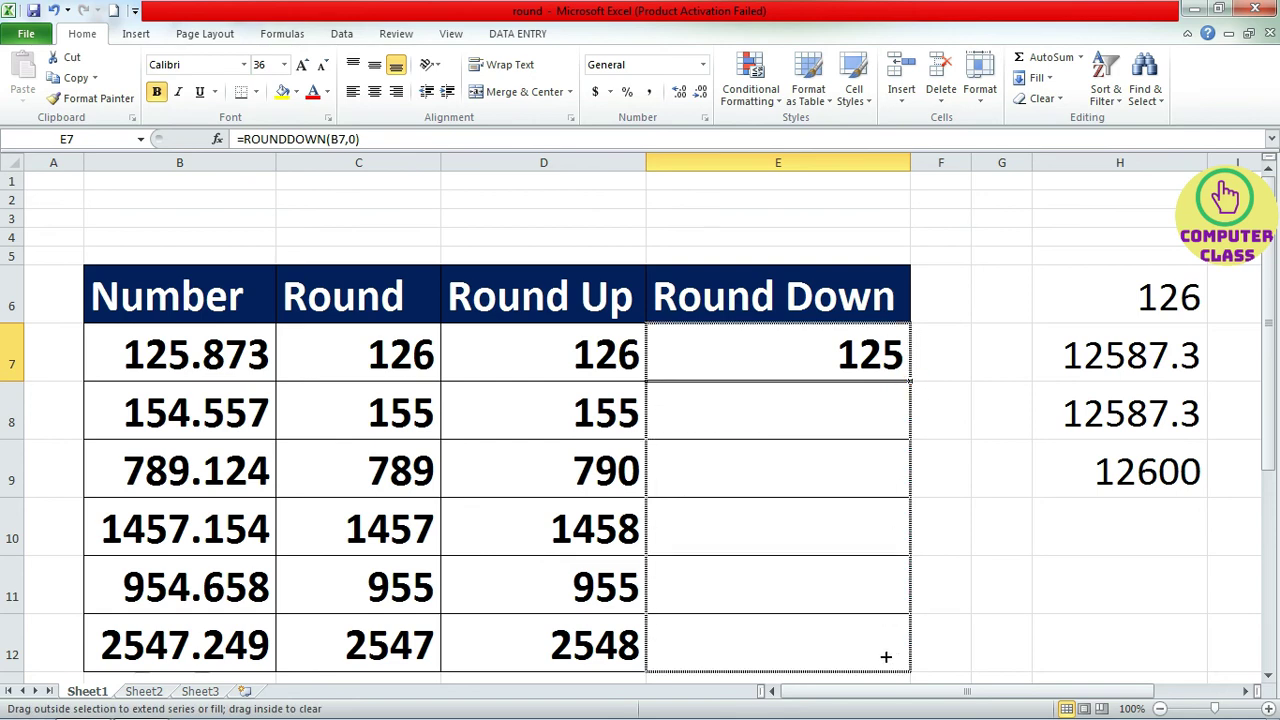
drag(912, 399, 885, 660)
click(916, 474)
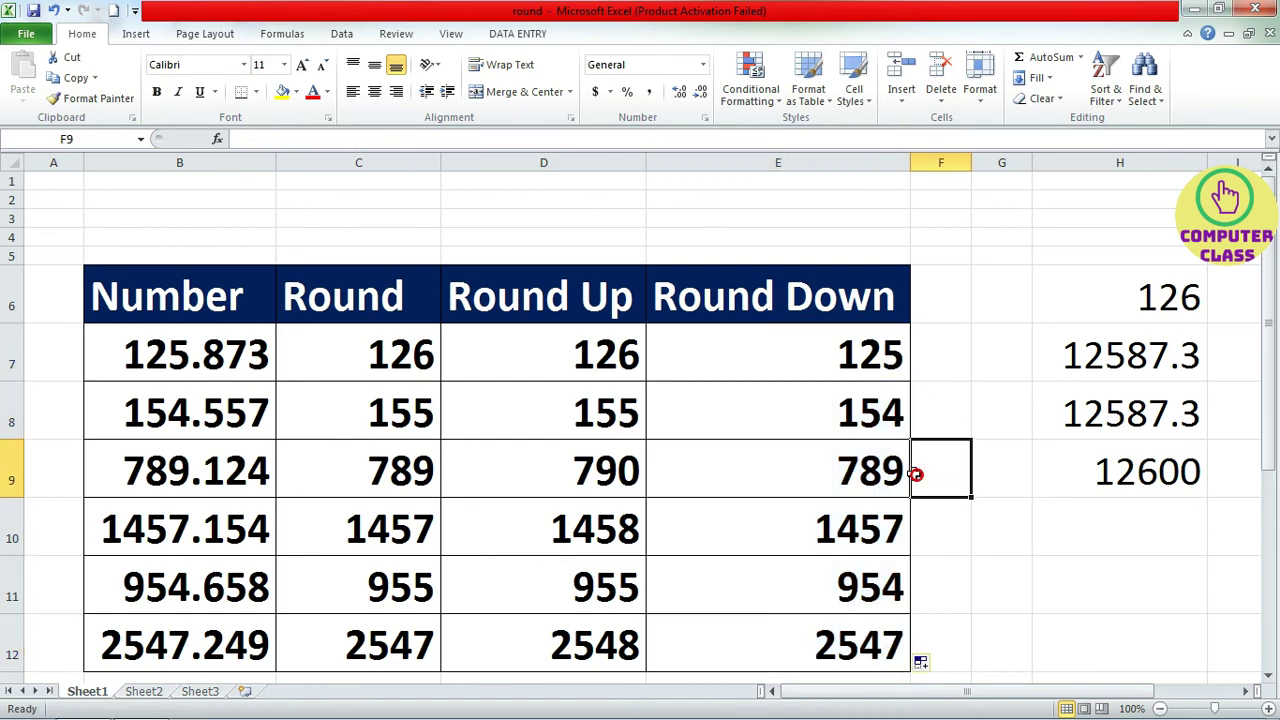
click(333, 357)
click(535, 359)
click(765, 376)
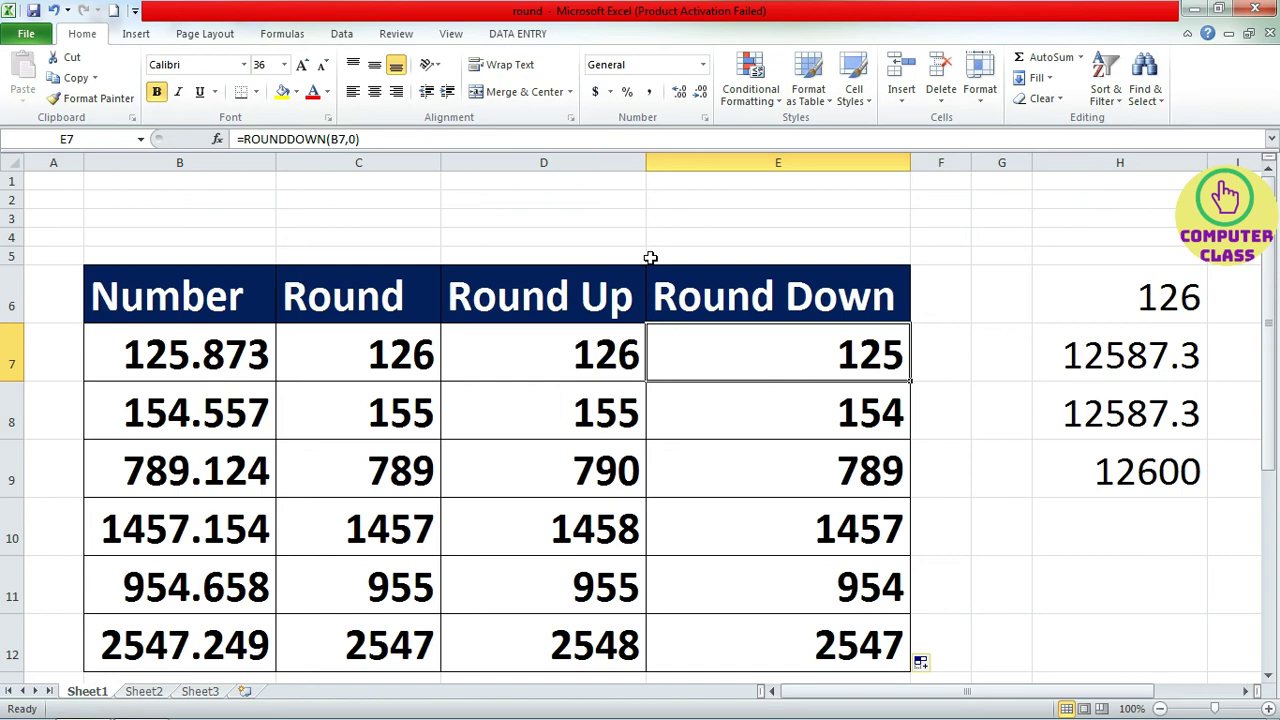
click(577, 296)
click(760, 298)
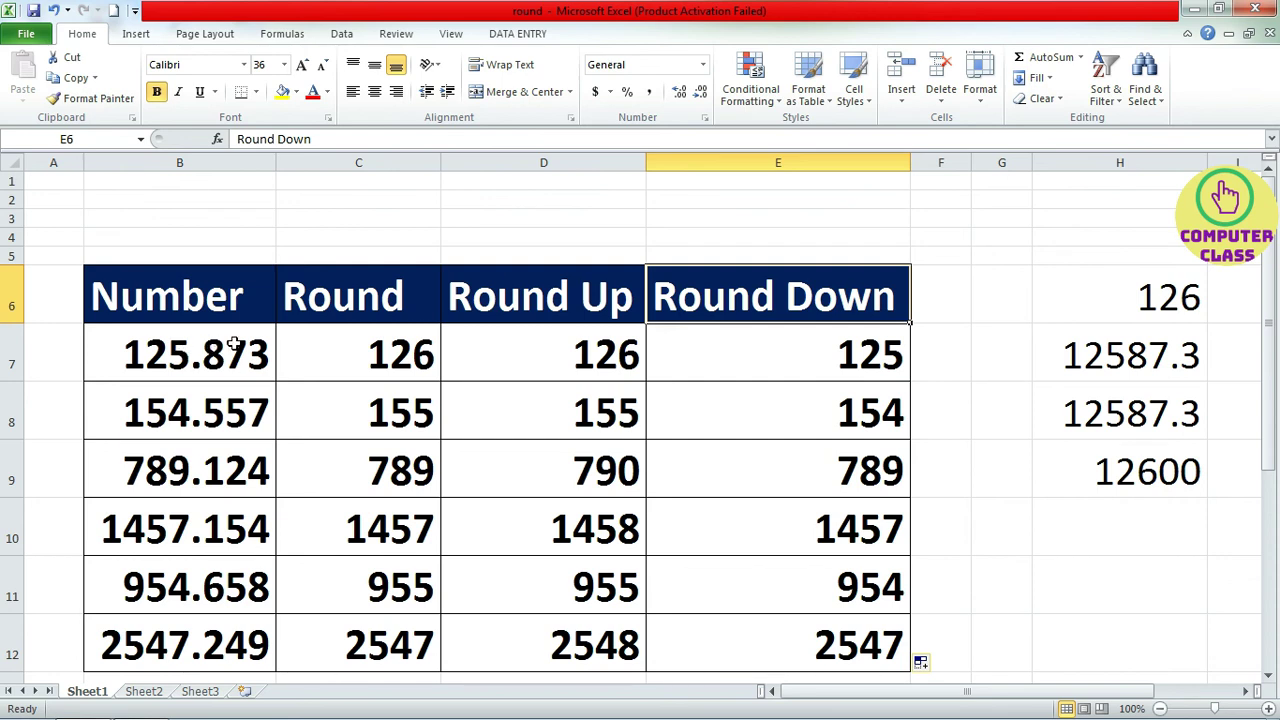
click(162, 346)
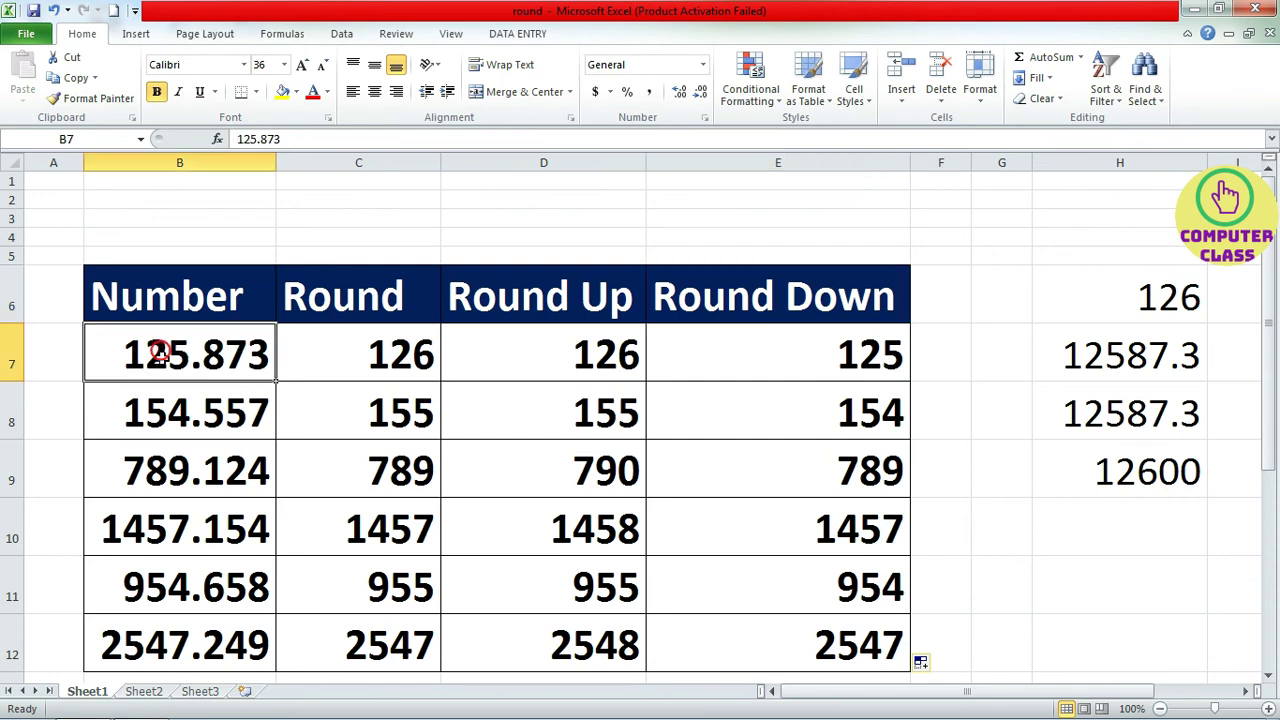
click(359, 364)
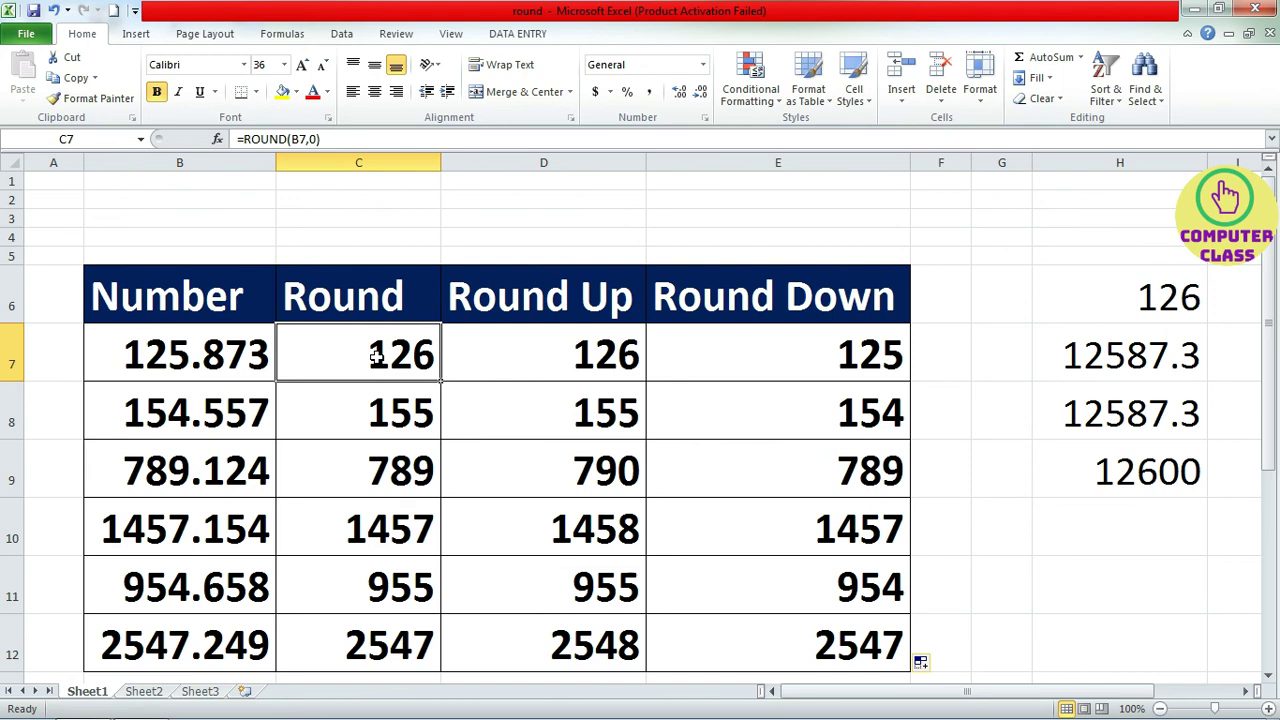
click(557, 351)
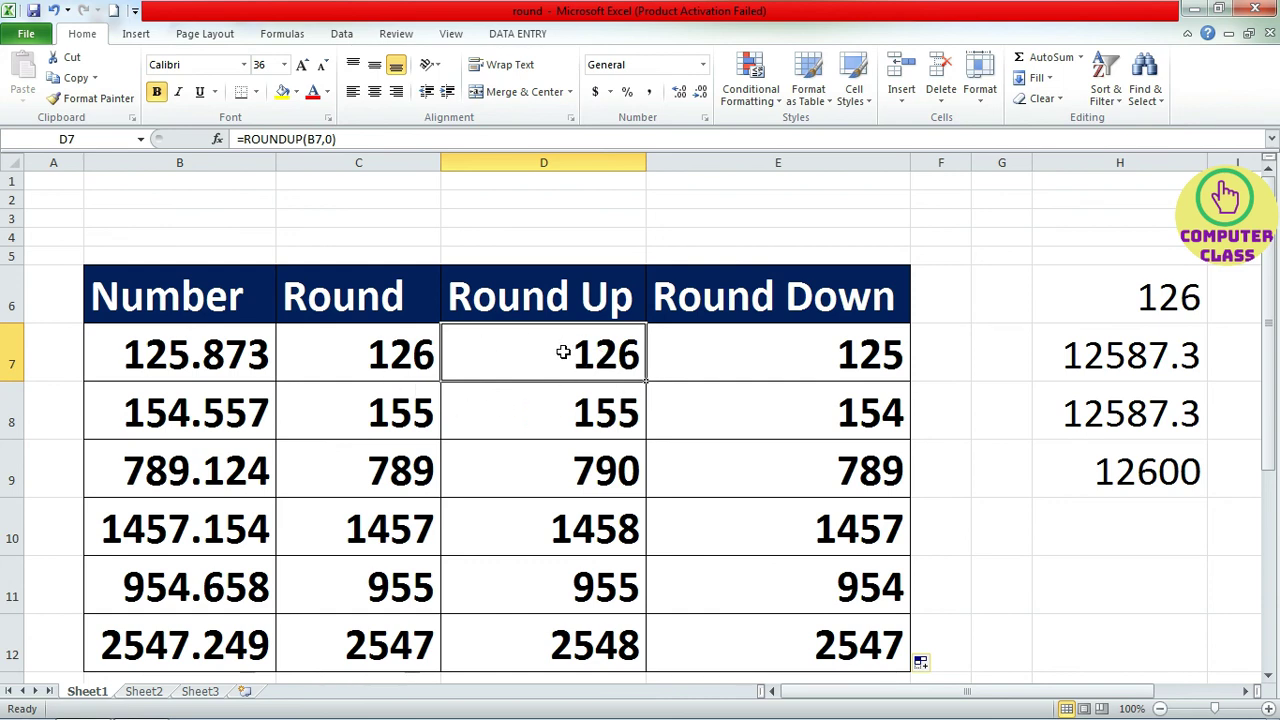
click(586, 474)
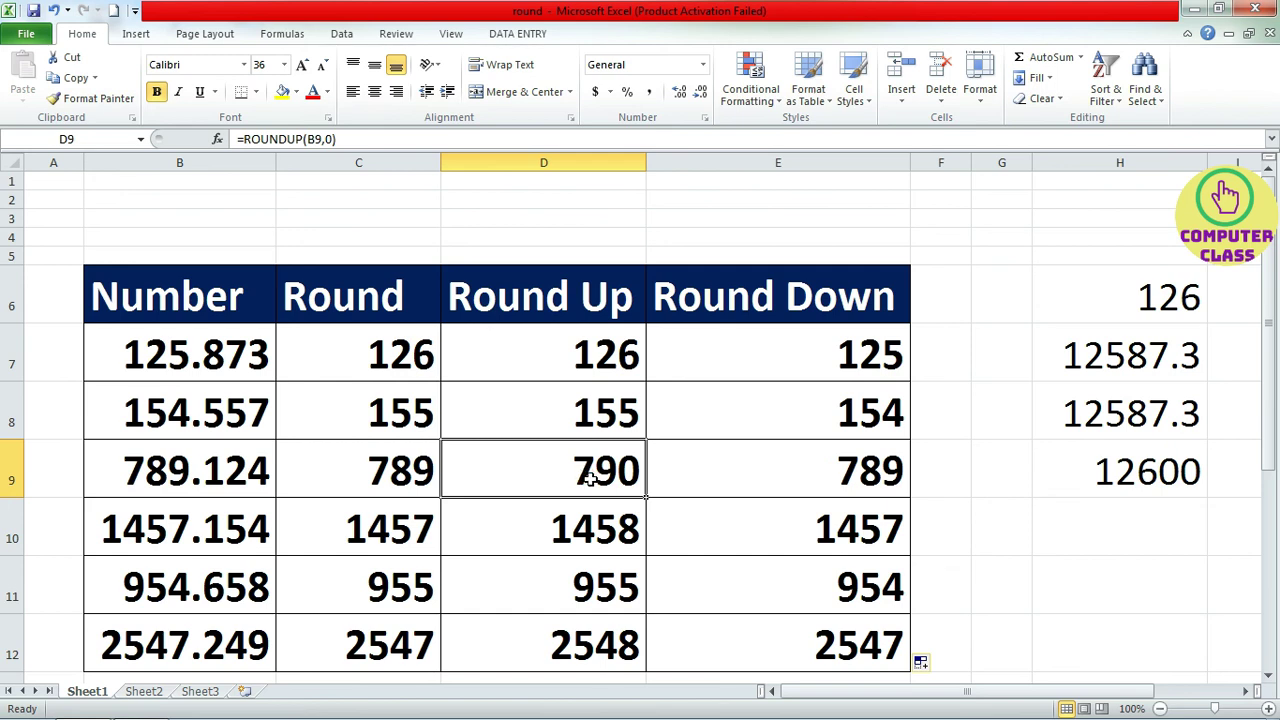
click(814, 358)
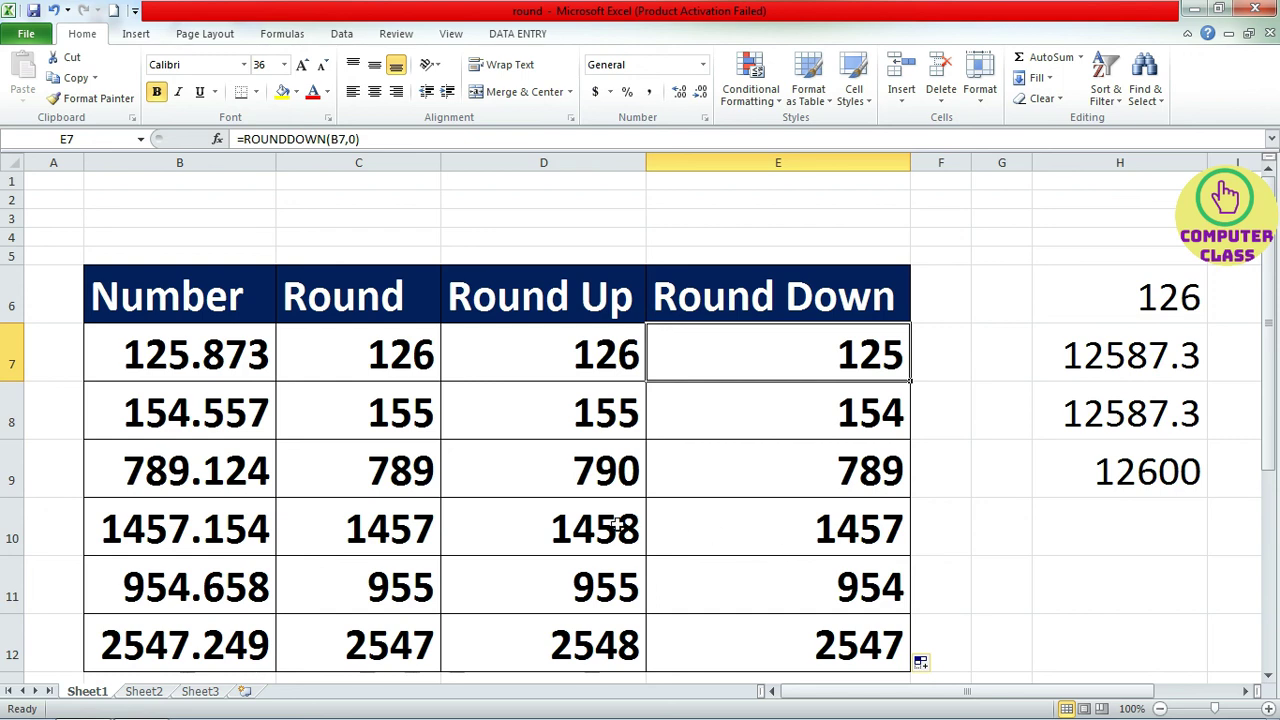
click(355, 353)
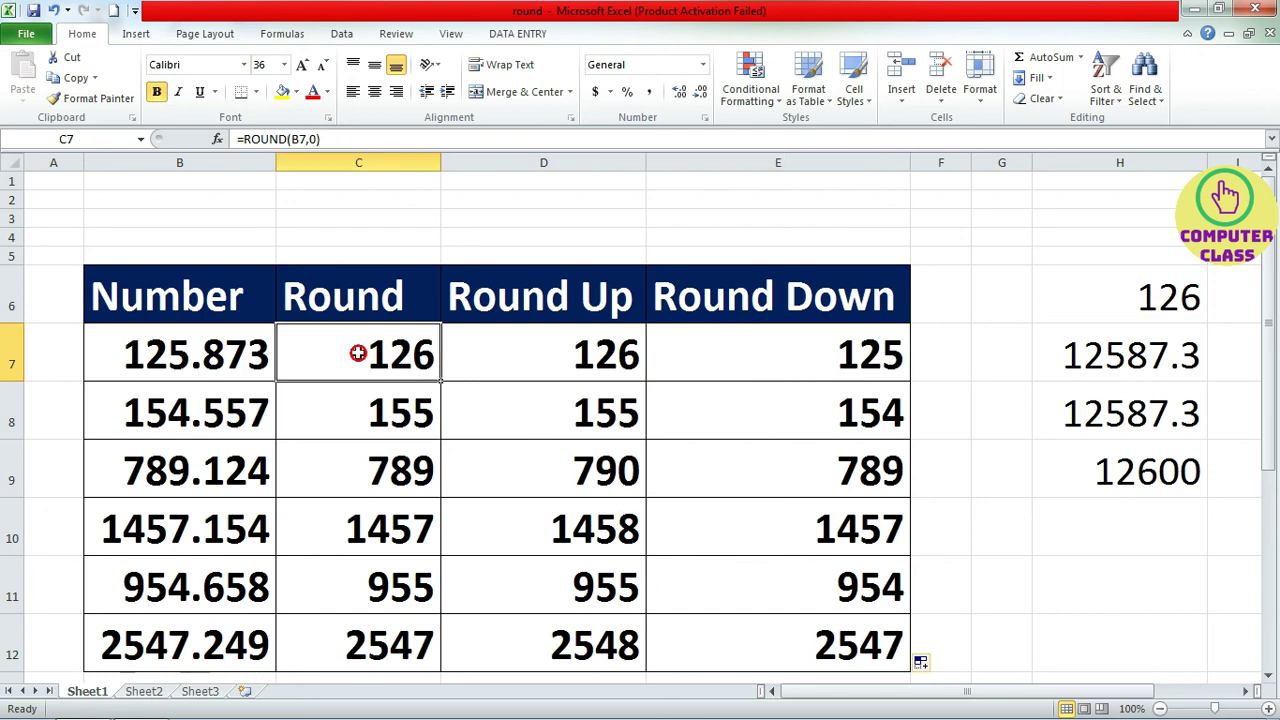